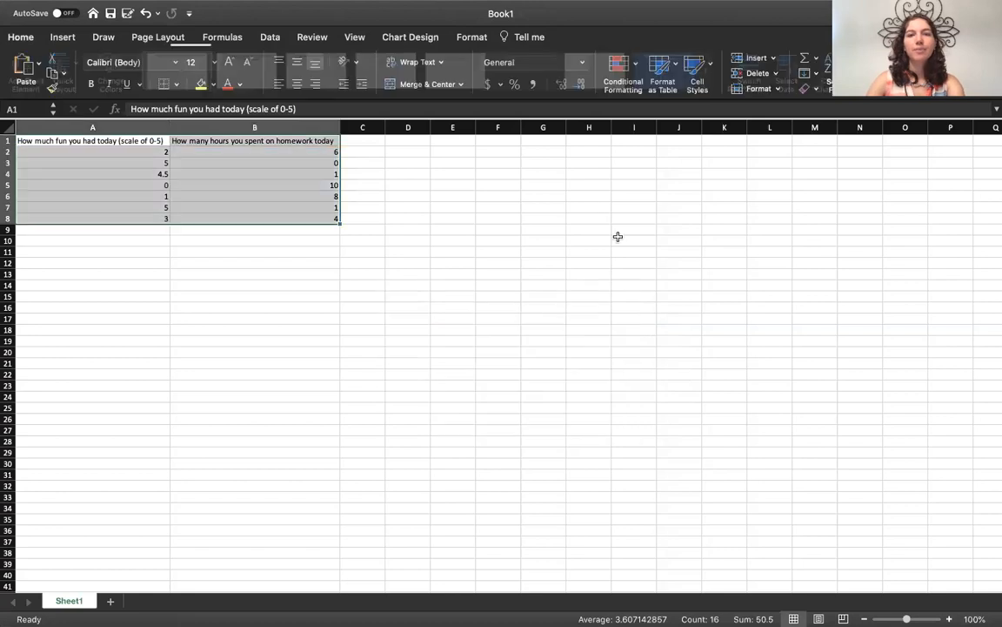
# Narrow columns A and B to less than the width of their header text
pyautogui.click(470, 296)
pyautogui.moveTo(168, 121); pyautogui.dragTo(69, 123)
pyautogui.moveTo(240, 122); pyautogui.dragTo(174, 129)
pyautogui.click(324, 216)
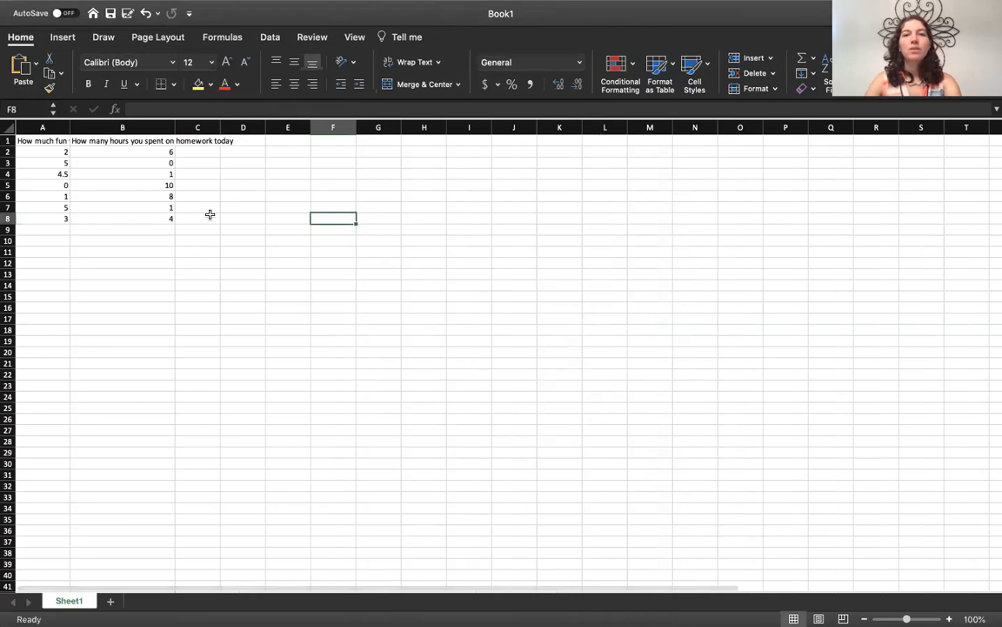
# Auto-fit the widths of columns A and B to their full header text
pyautogui.click(18, 138)
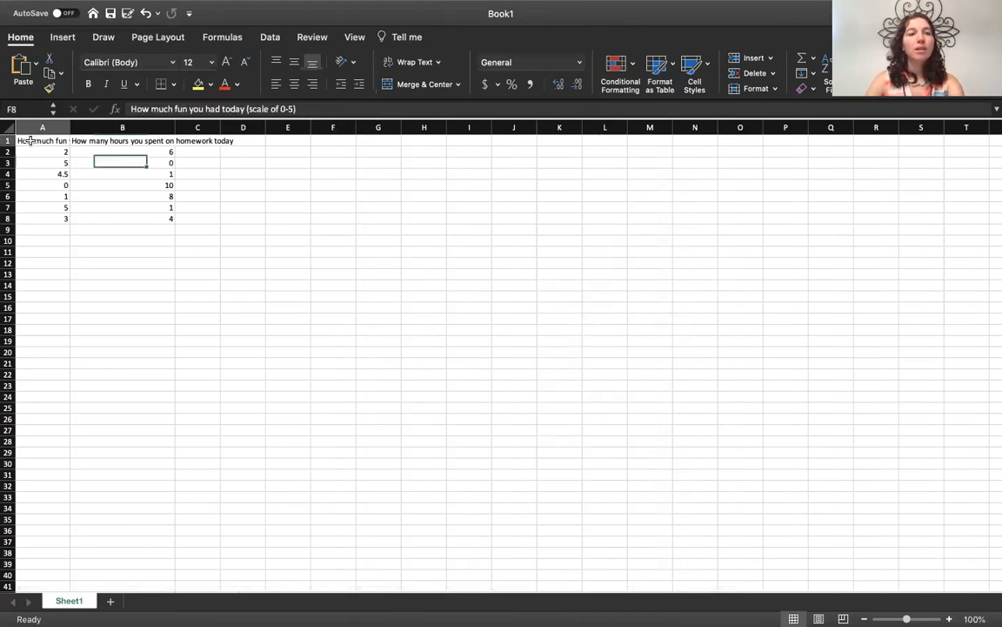
pyautogui.click(112, 141)
pyautogui.click(38, 140)
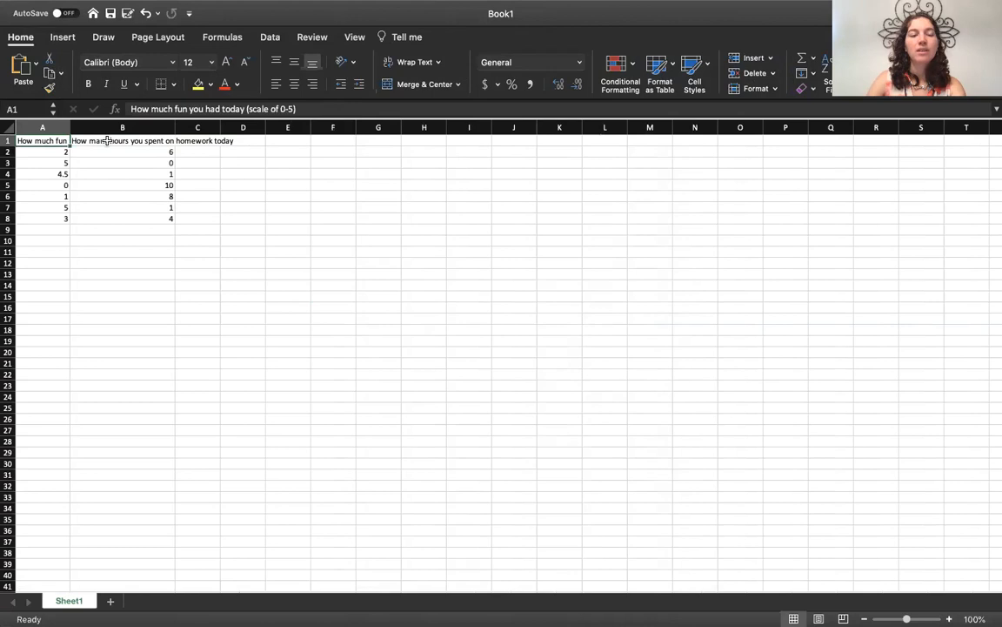
pyautogui.click(107, 140)
pyautogui.click(57, 140)
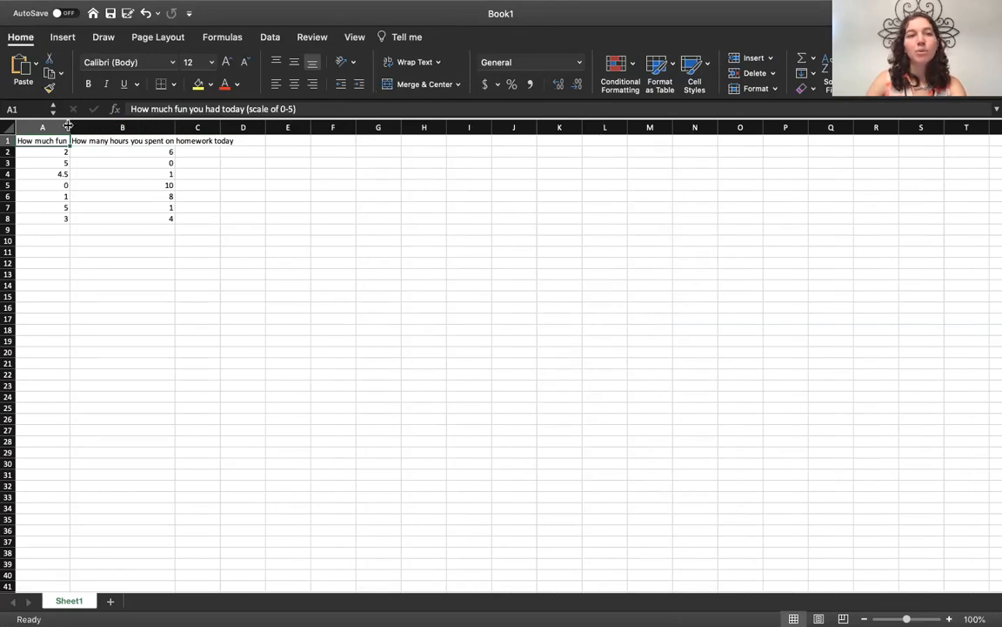
pyautogui.doubleClick(68, 127)
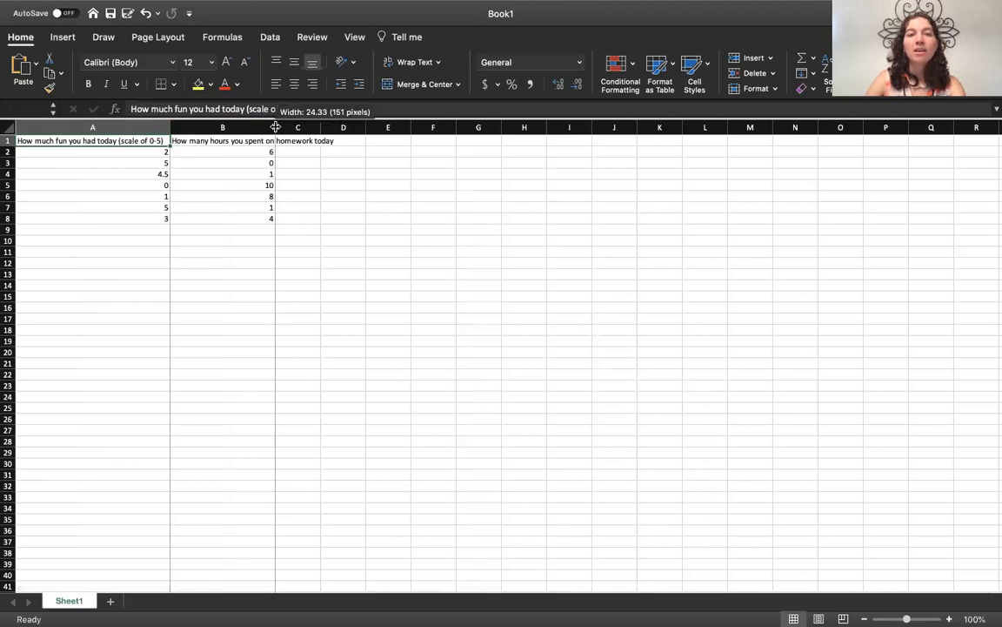
pyautogui.doubleClick(247, 127)
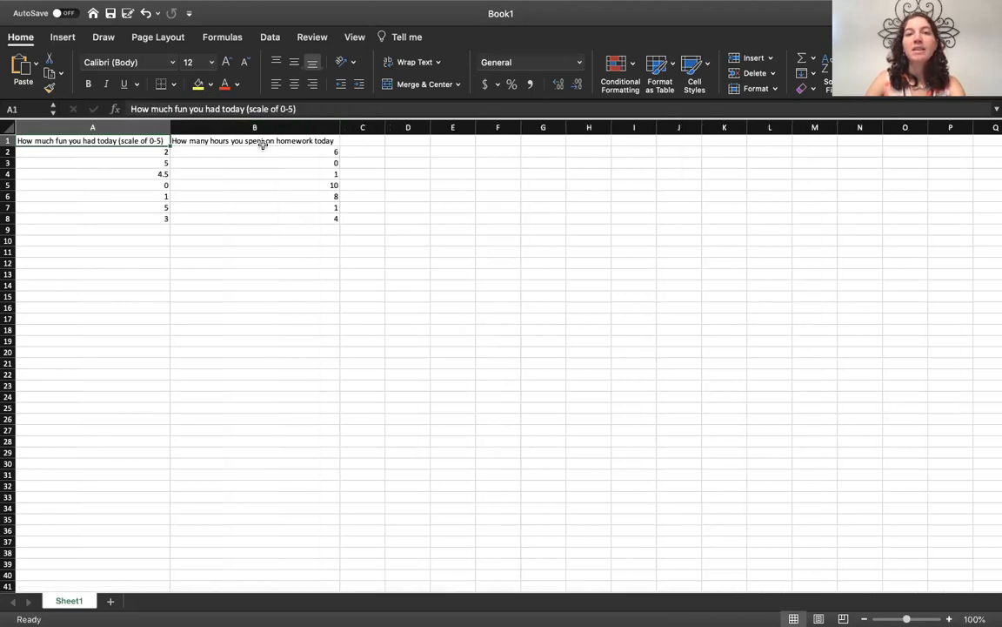
pyautogui.click(270, 173)
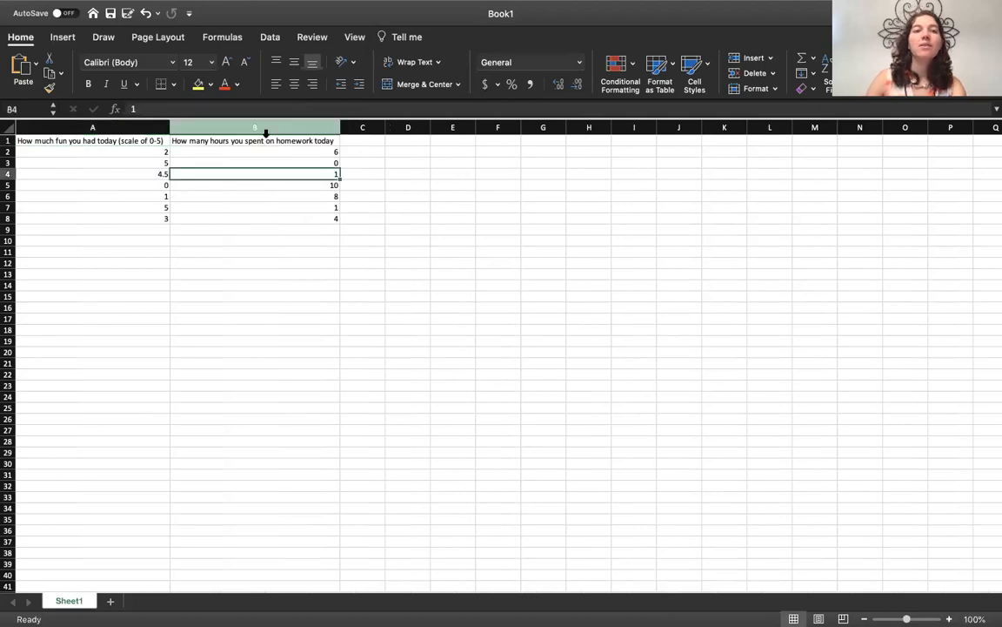
pyautogui.click(266, 140)
pyautogui.click(402, 217)
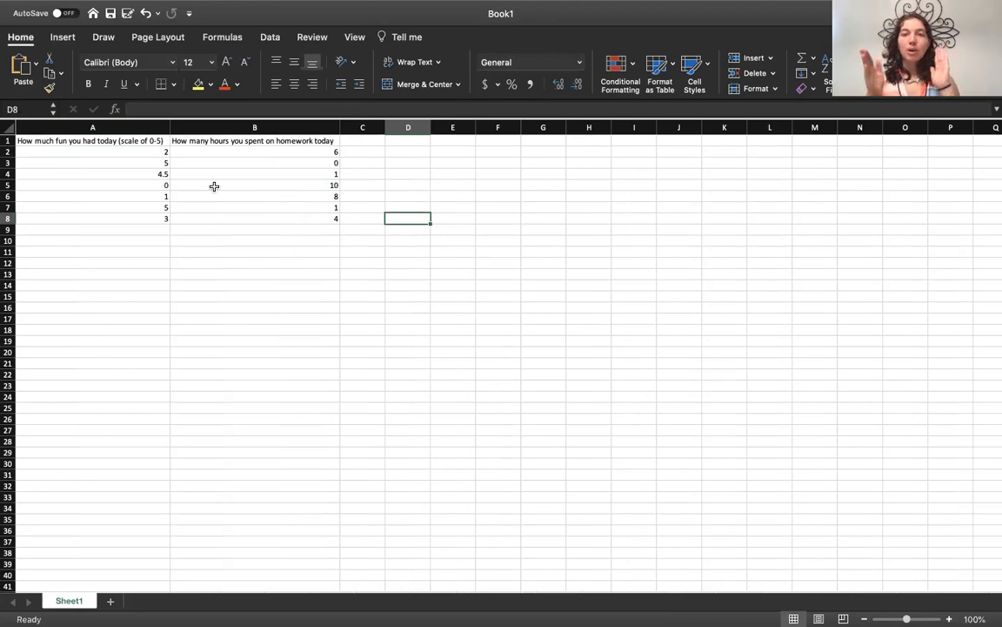
# Insert a scatter chart from the data in A1:B8 and place it below and to the right of the data, starting near row 9
pyautogui.moveTo(116, 142); pyautogui.dragTo(268, 216)
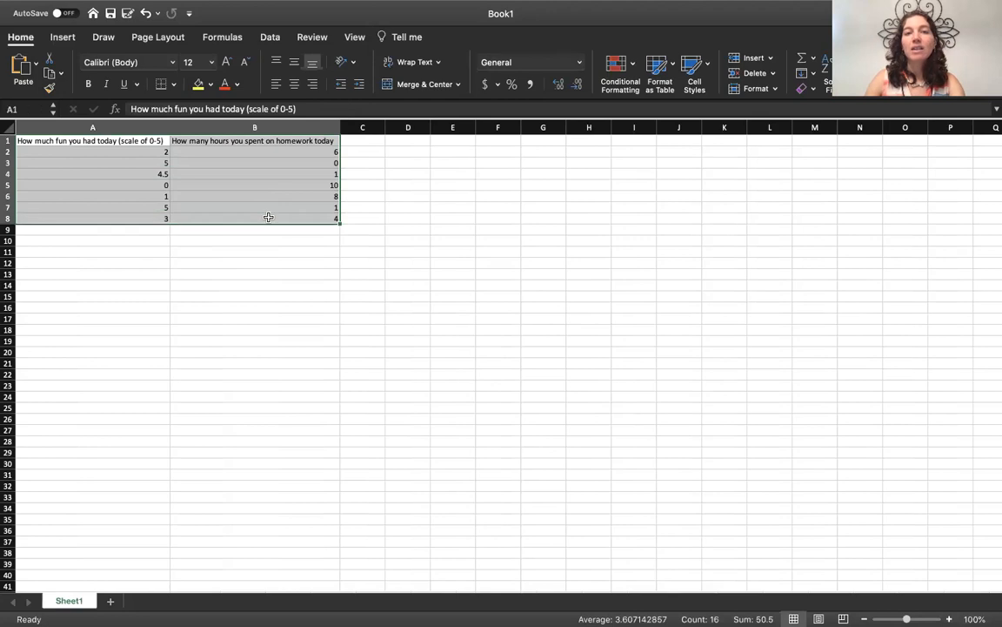
pyautogui.click(65, 38)
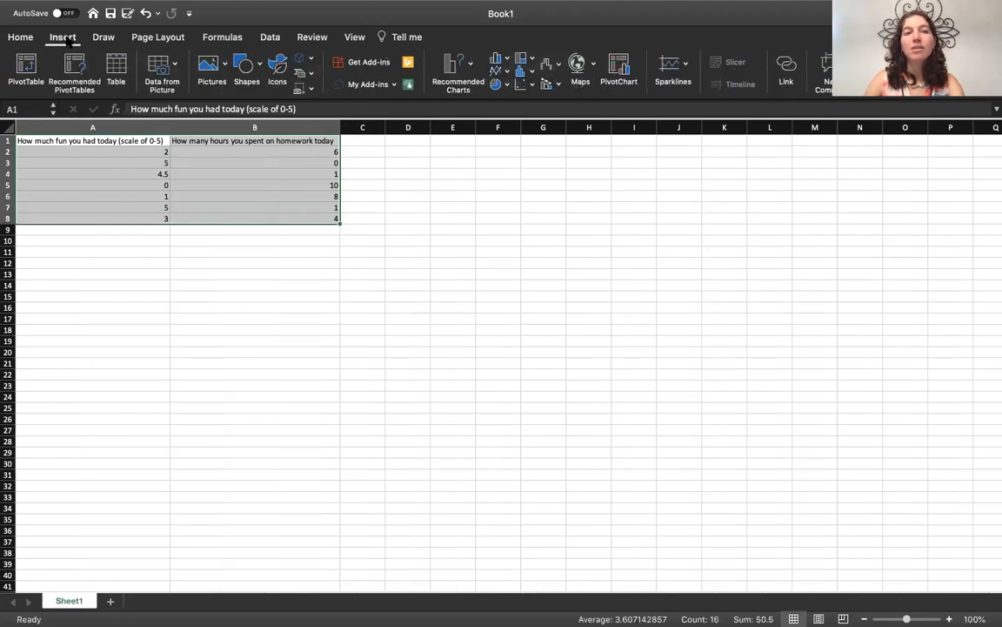
pyautogui.click(533, 87)
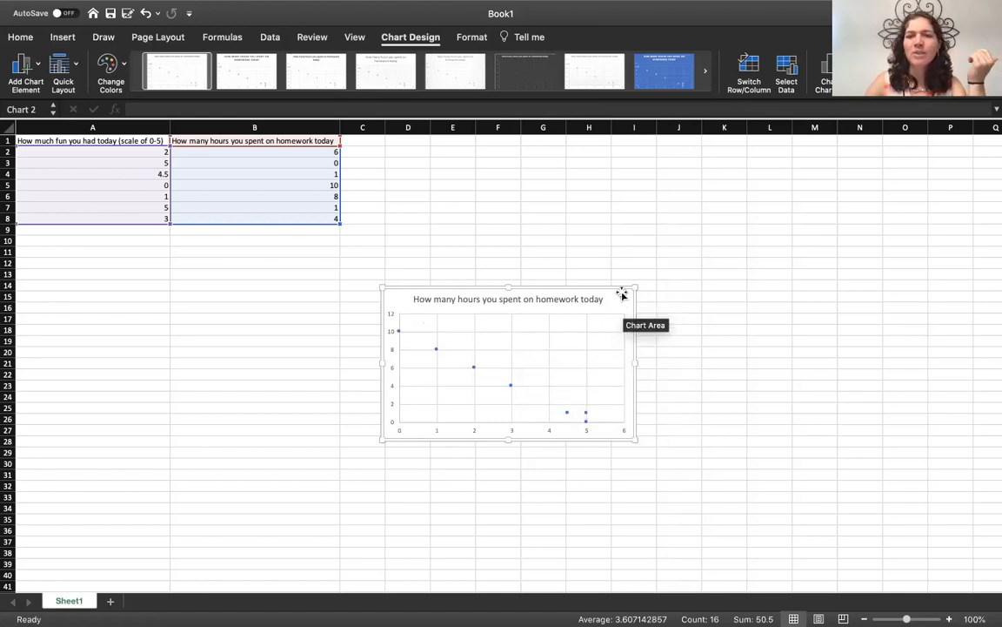
pyautogui.moveTo(622, 307); pyautogui.dragTo(624, 261)
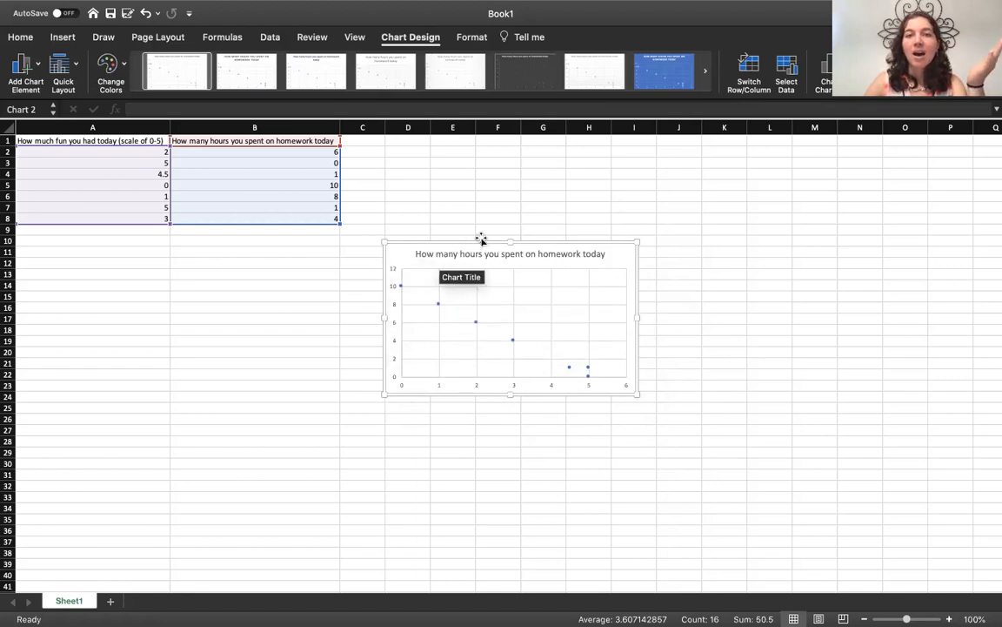
pyautogui.moveTo(601, 243); pyautogui.dragTo(588, 231)
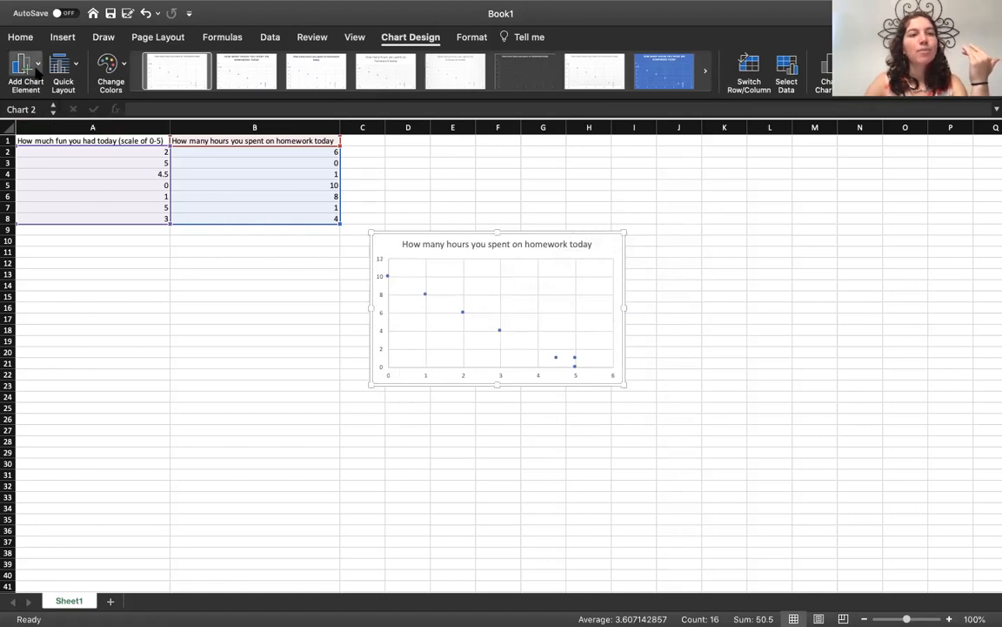
# Add horizontal and vertical axis titles to the chart and set the horizontal one to "How much fun you had today (scale of 0-5)"
pyautogui.click(177, 112)
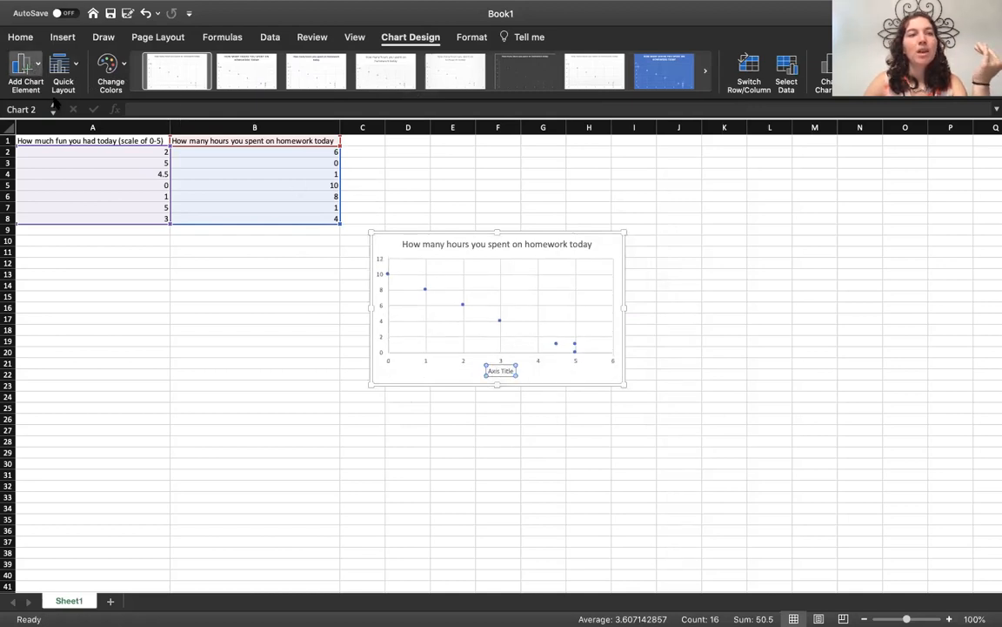
pyautogui.click(191, 136)
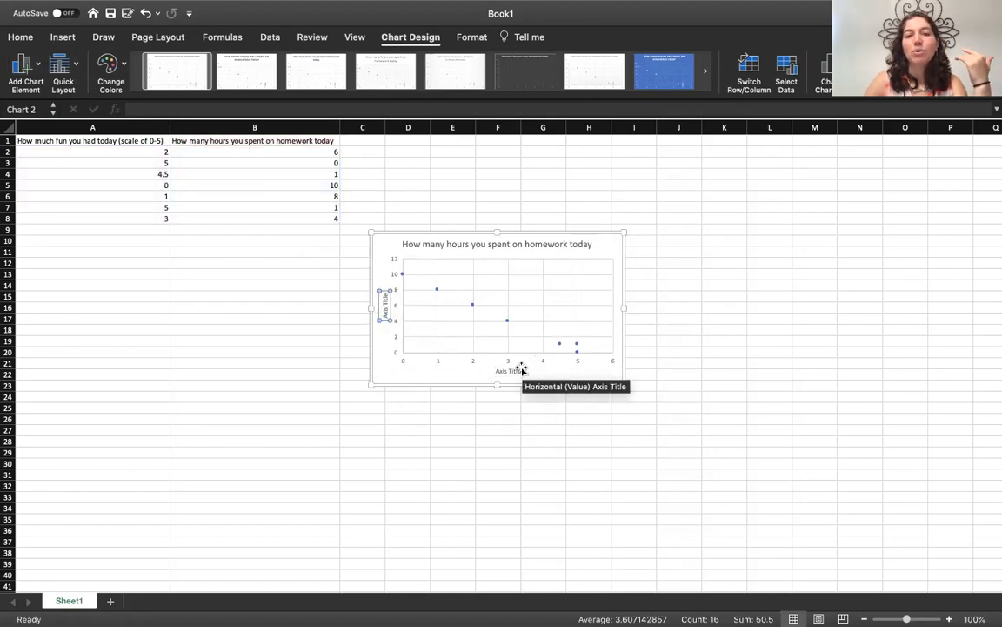
pyautogui.click(518, 369)
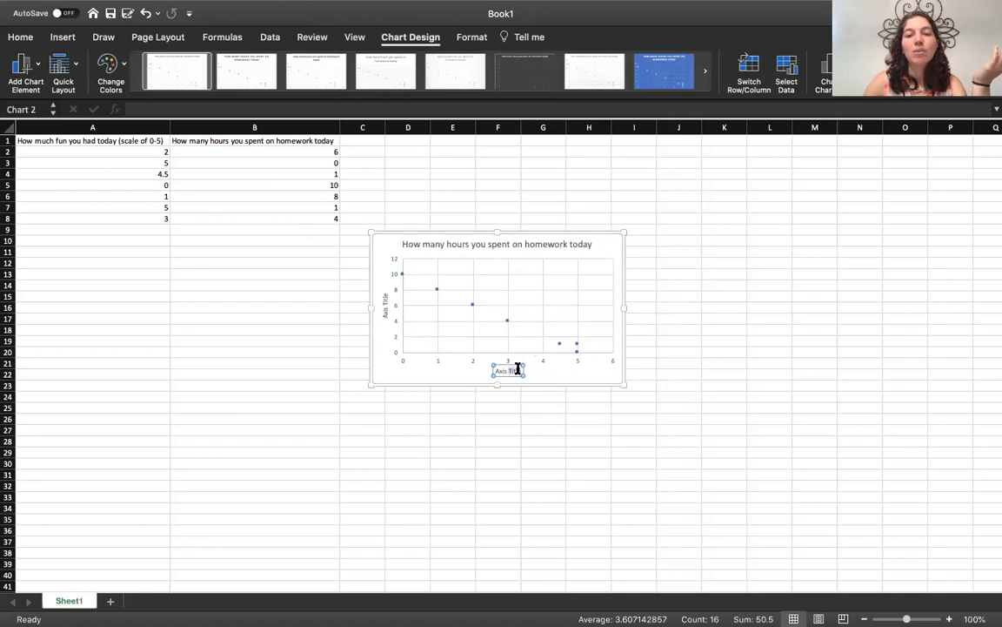
pyautogui.press('BackSpace')
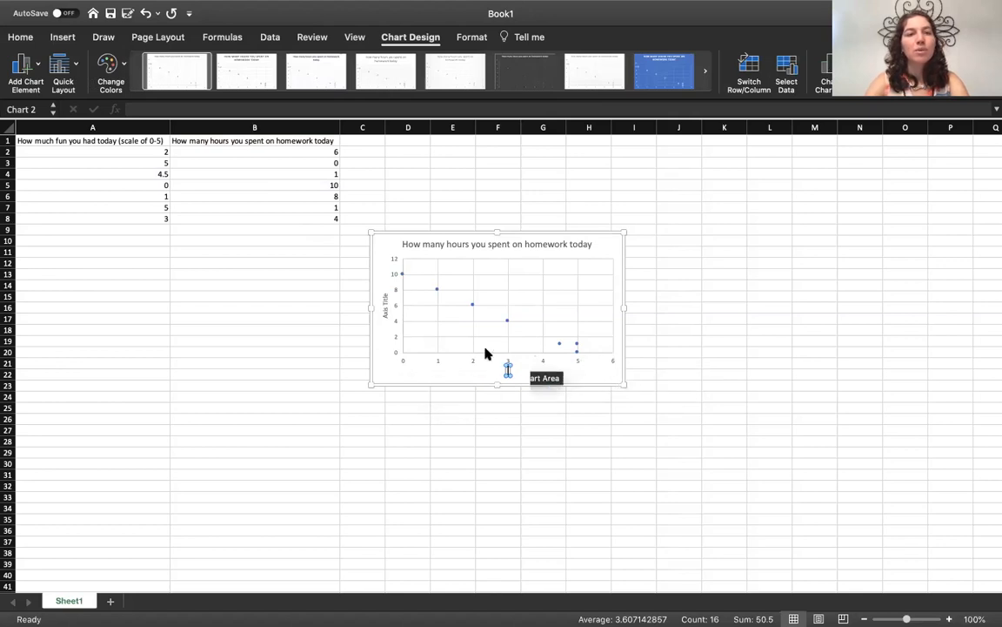
pyautogui.write('Ho')
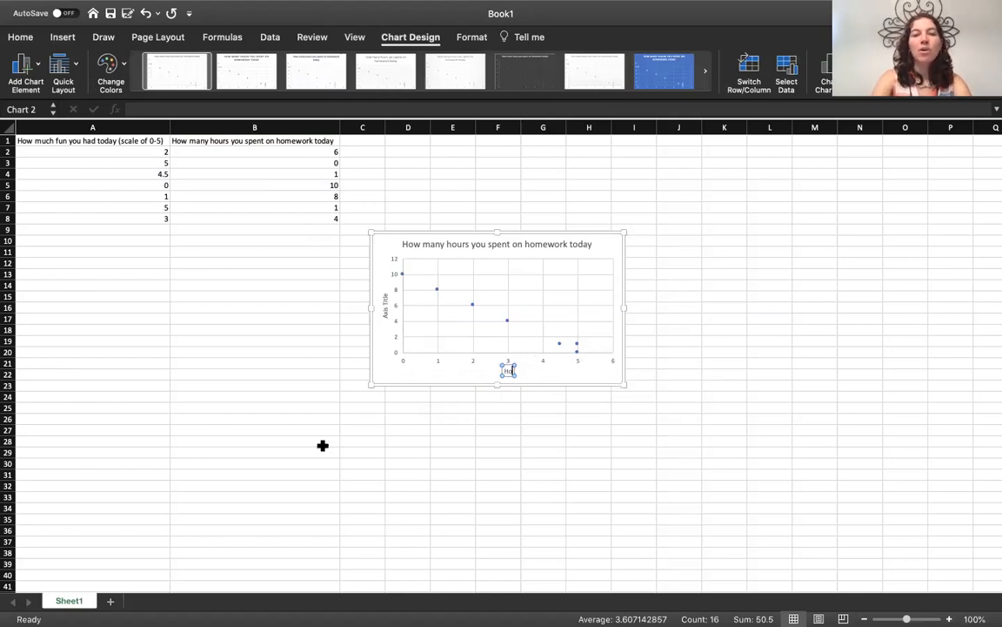
pyautogui.write('w much fu')
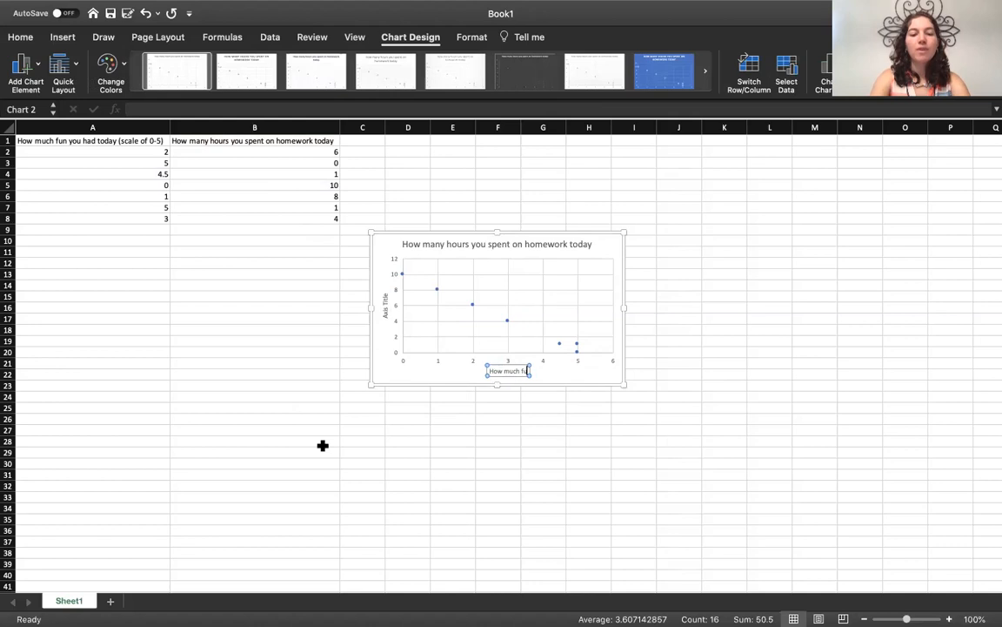
pyautogui.write('n you had tod')
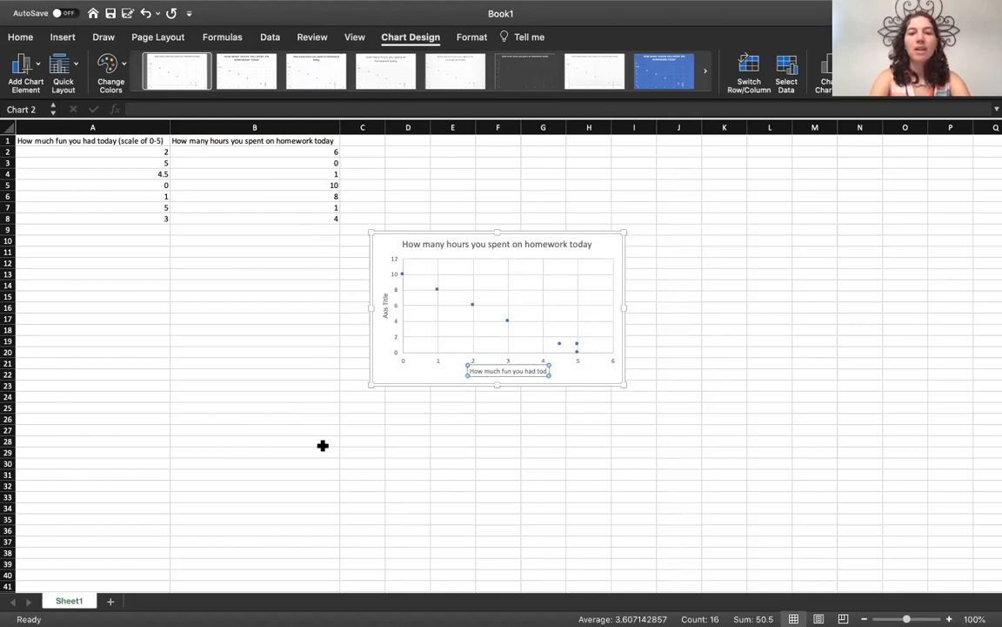
pyautogui.write('ay (scale of')
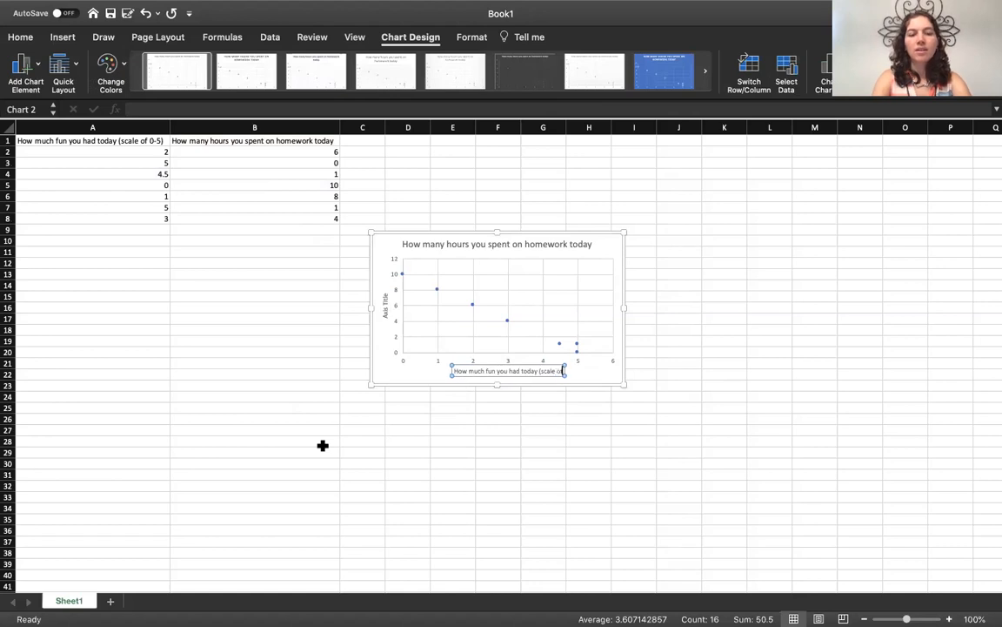
pyautogui.write(' 0-5)')
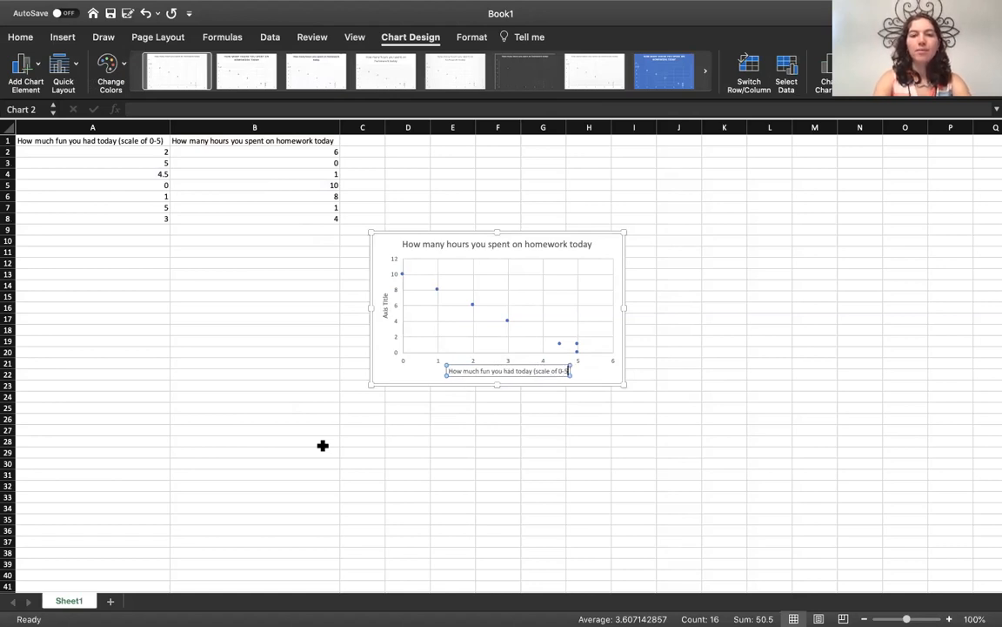
# Set the chart's vertical axis title to "Hours spent on homework" and deselect the chart
pyautogui.click(385, 300)
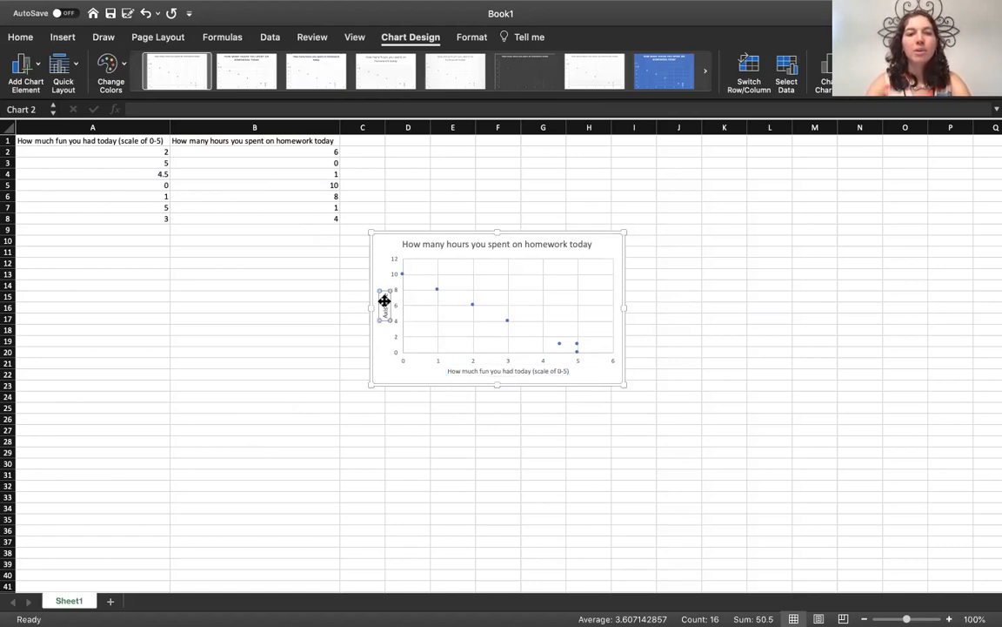
pyautogui.doubleClick(384, 301)
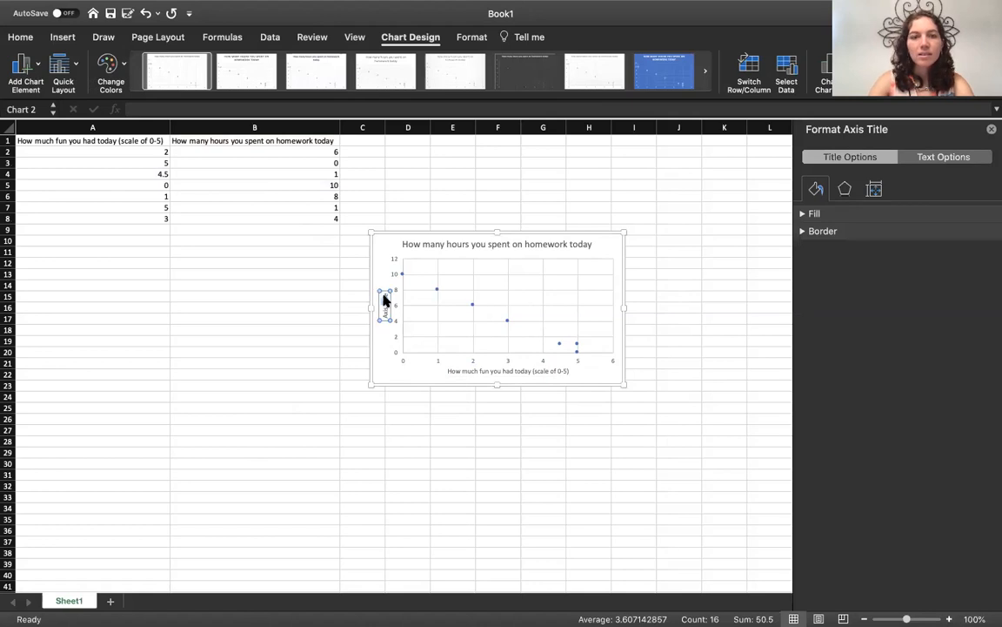
pyautogui.press('BackSpace')
pyautogui.press('BackSpace')
pyautogui.press('BackSpace')
pyautogui.press('BackSpace')
pyautogui.press('BackSpace')
pyautogui.press('BackSpace')
pyautogui.press('BackSpace')
pyautogui.press('BackSpace')
pyautogui.write('How')
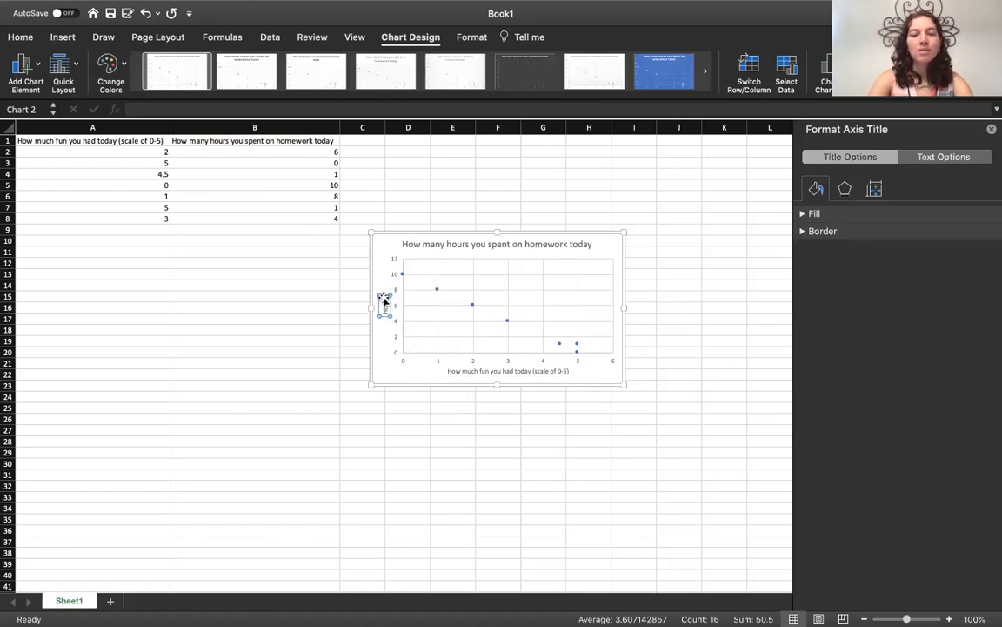
pyautogui.write('urs spent on homewo')
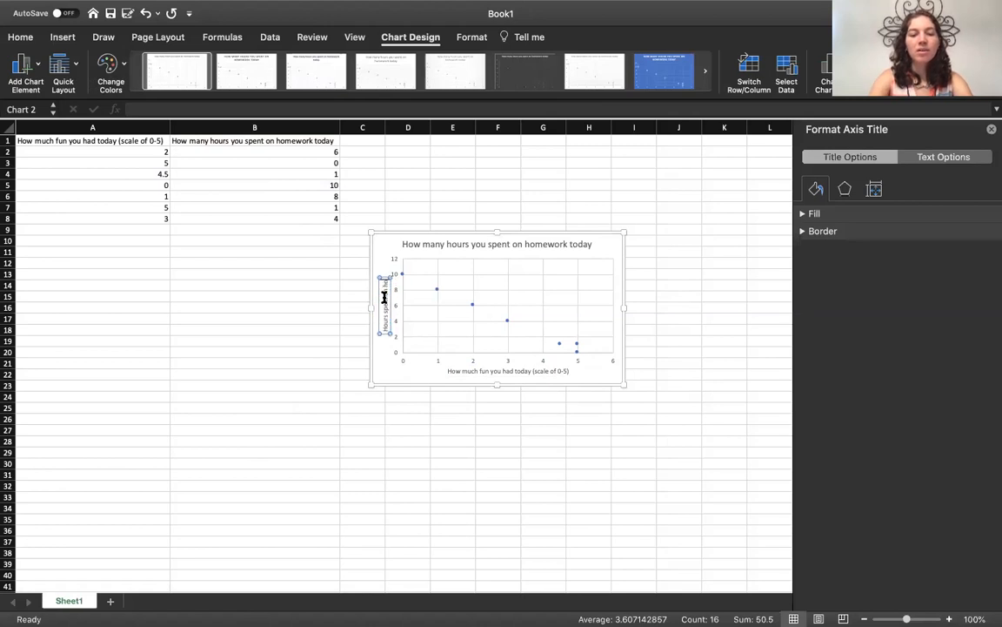
pyautogui.write('rk')
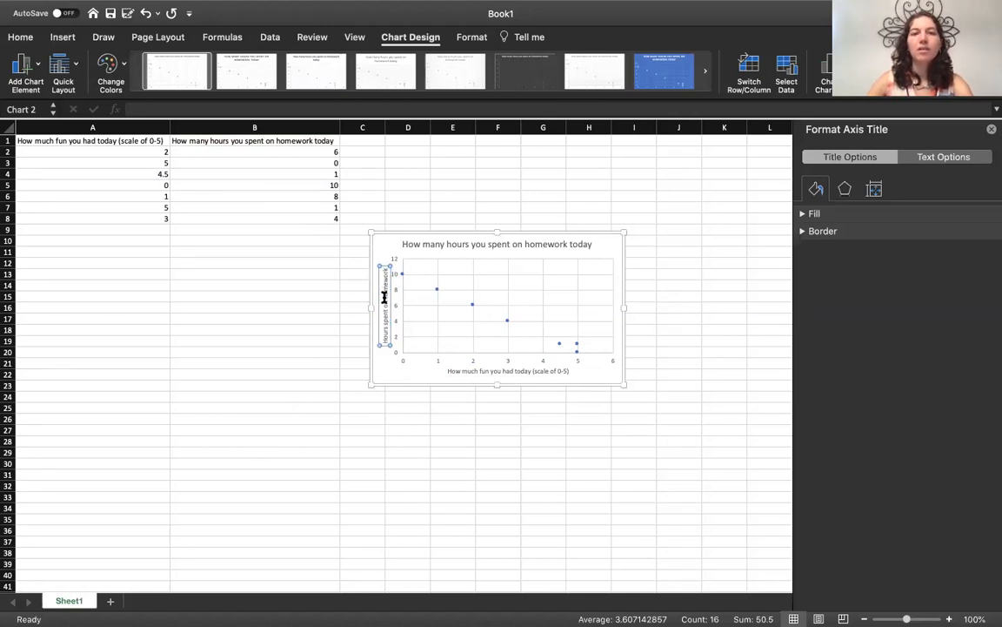
pyautogui.click(678, 239)
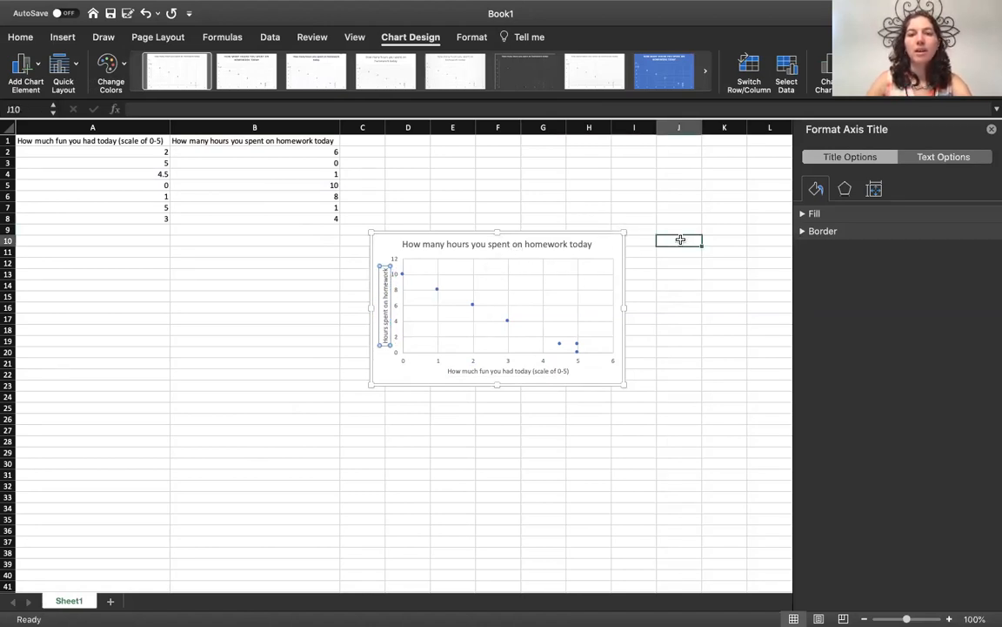
pyautogui.click(678, 394)
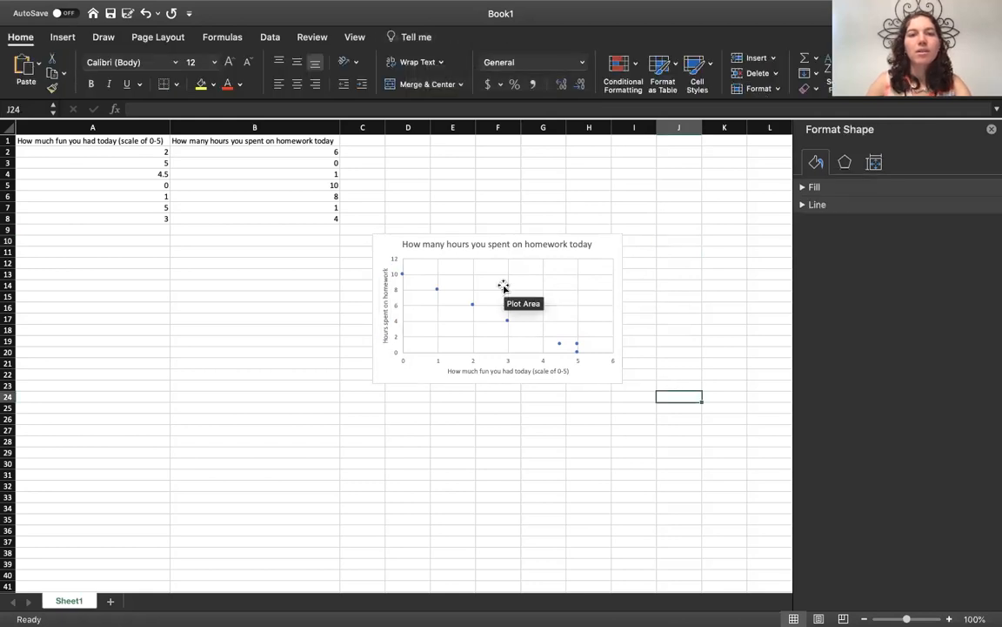
# Replace the chart title with "Hours spent on homework vs how much fun you had today" and leave title editing
pyautogui.click(491, 243)
pyautogui.doubleClick(492, 243)
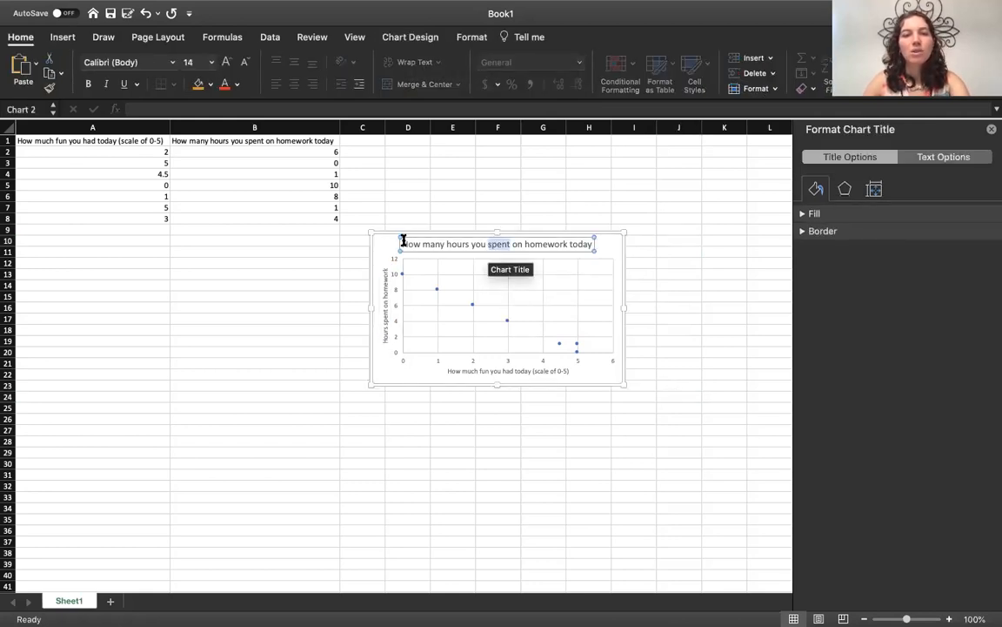
pyautogui.moveTo(402, 239); pyautogui.dragTo(603, 254)
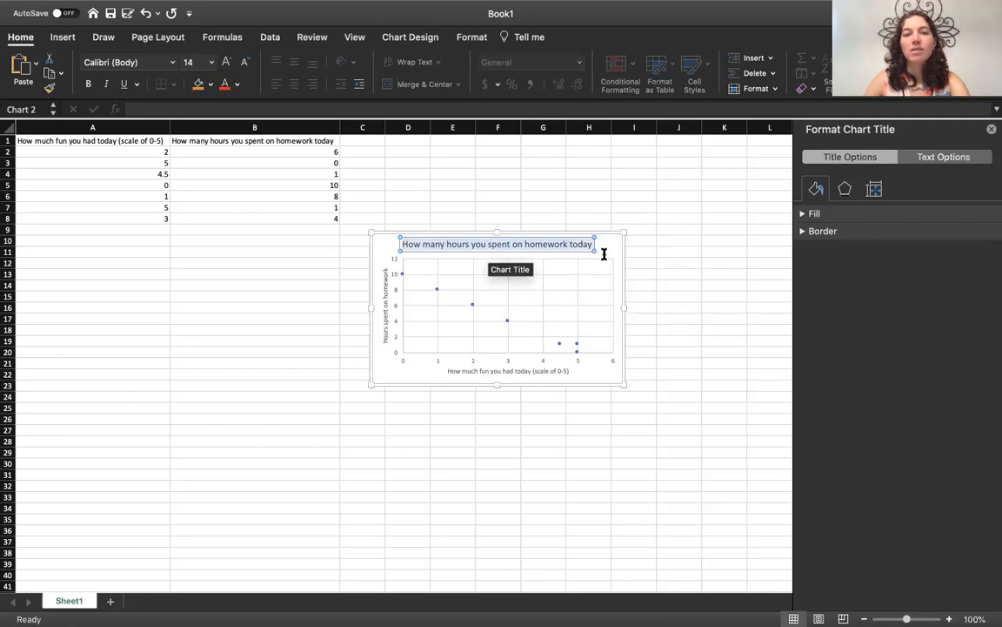
pyautogui.write('Hours')
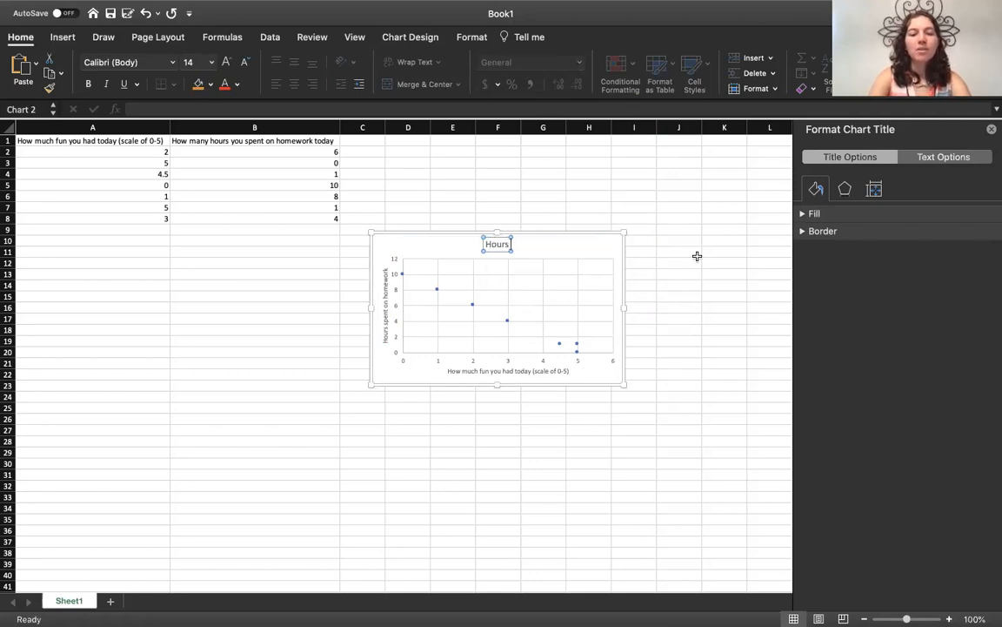
pyautogui.write(' spent on')
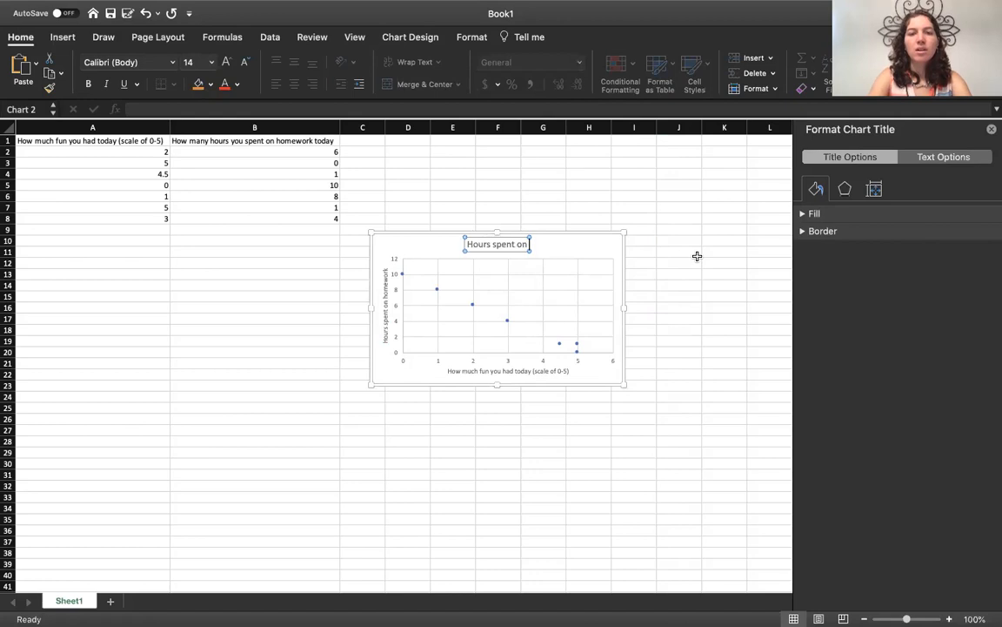
pyautogui.write(' homework v')
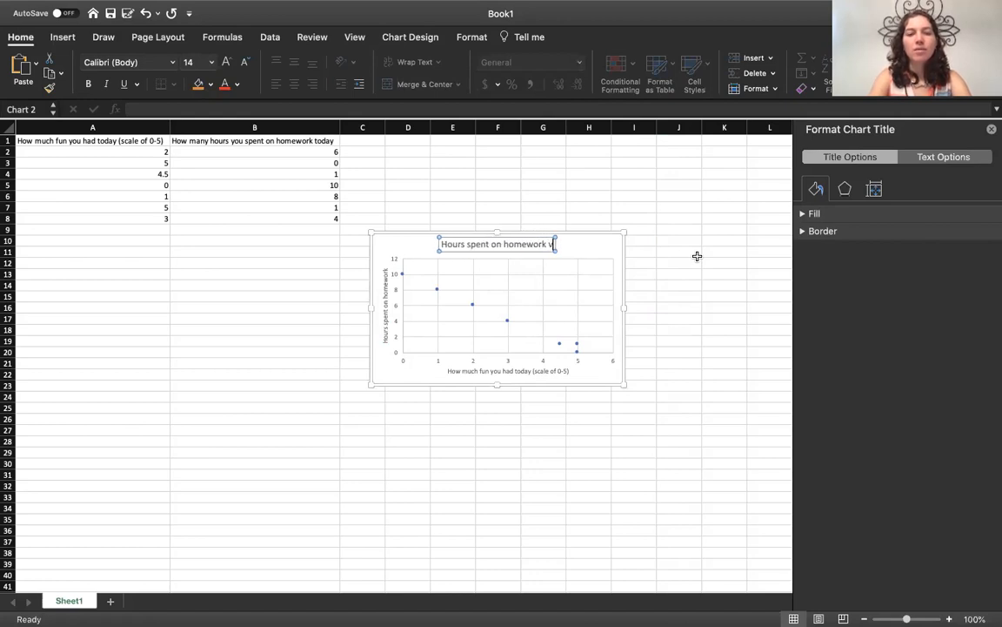
pyautogui.write('s how')
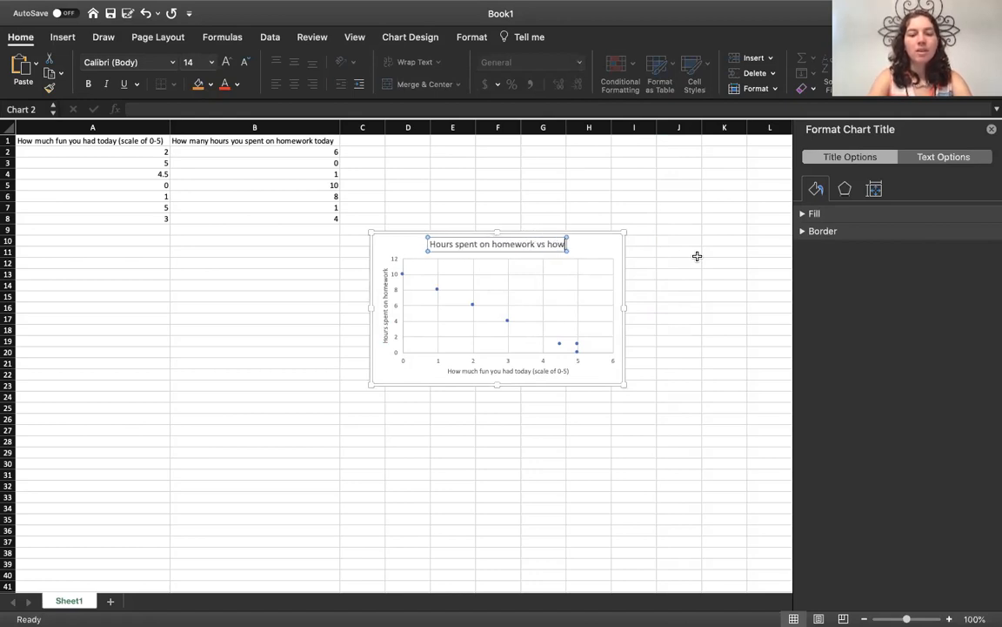
pyautogui.write(' much fun')
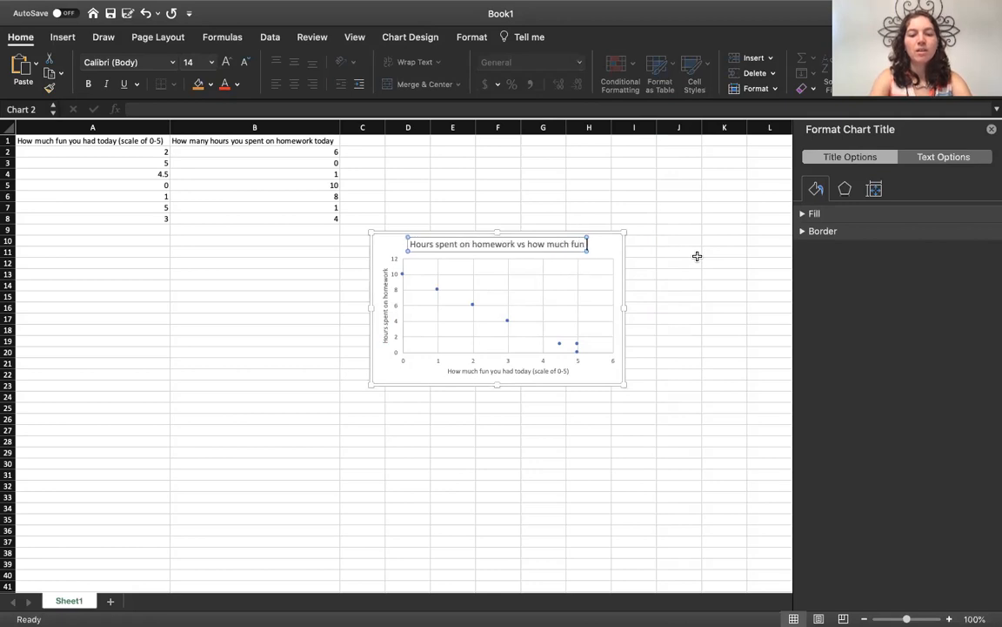
pyautogui.write(' you had today')
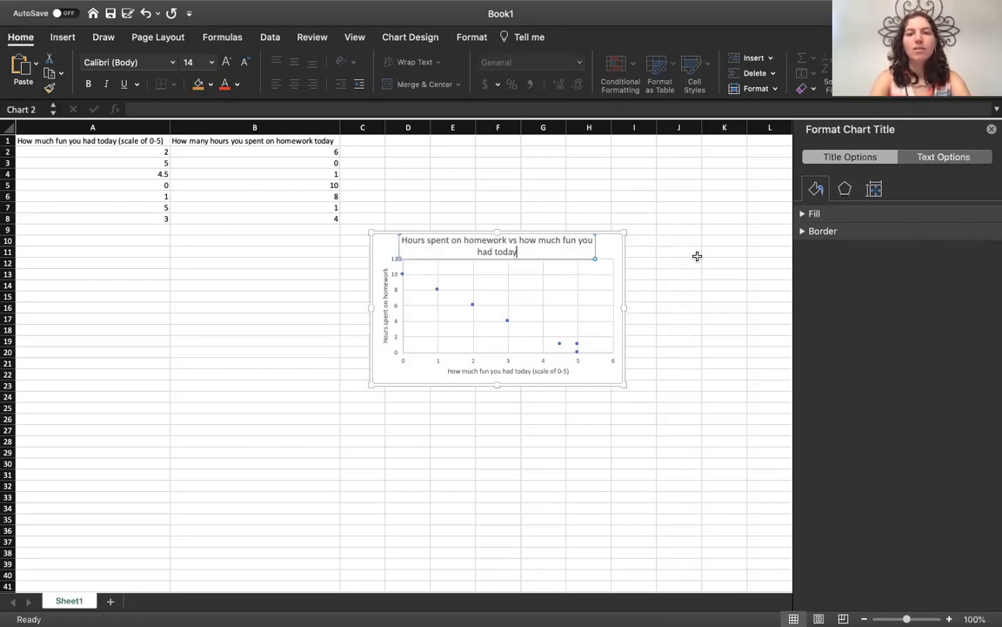
pyautogui.click(724, 319)
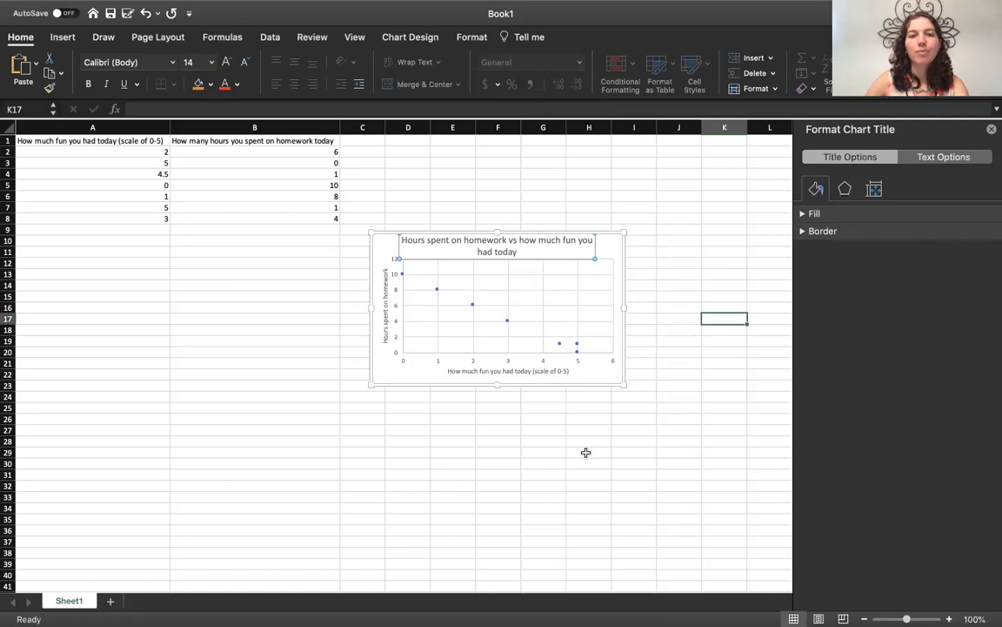
pyautogui.click(587, 454)
# Enlarge the chart to cover about rows 10 to 29, from the right end of column B to column J, and deselect it
pyautogui.click(522, 250)
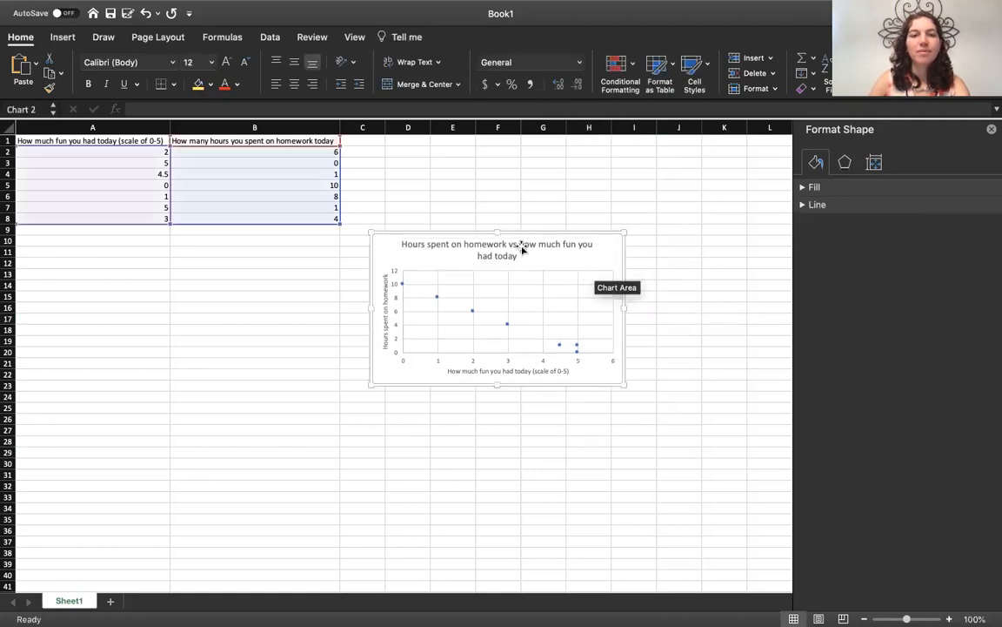
pyautogui.click(370, 305)
pyautogui.moveTo(371, 308); pyautogui.dragTo(308, 311)
pyautogui.moveTo(623, 384); pyautogui.dragTo(678, 453)
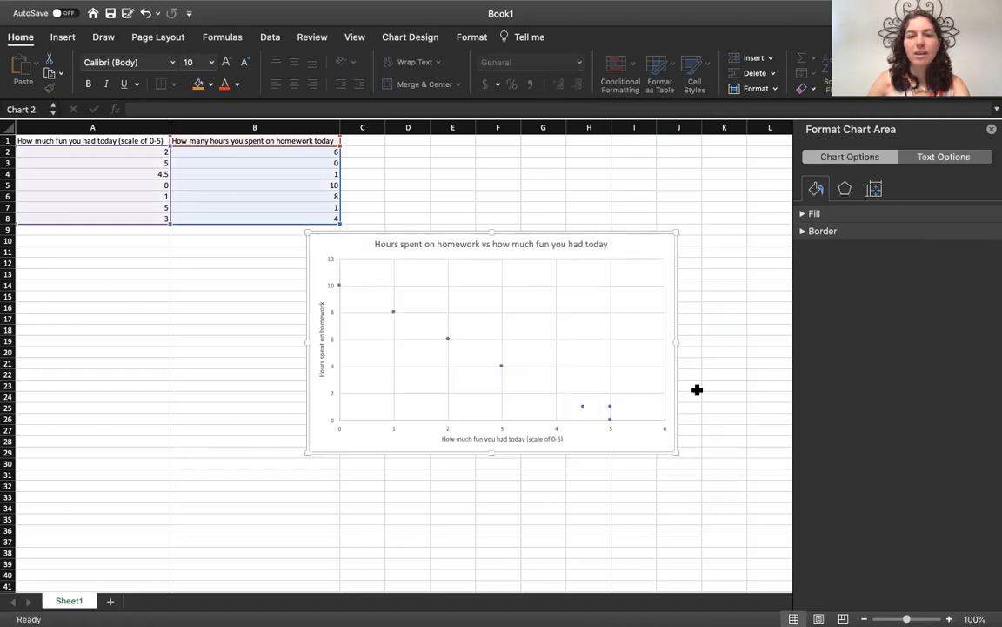
pyautogui.click(702, 383)
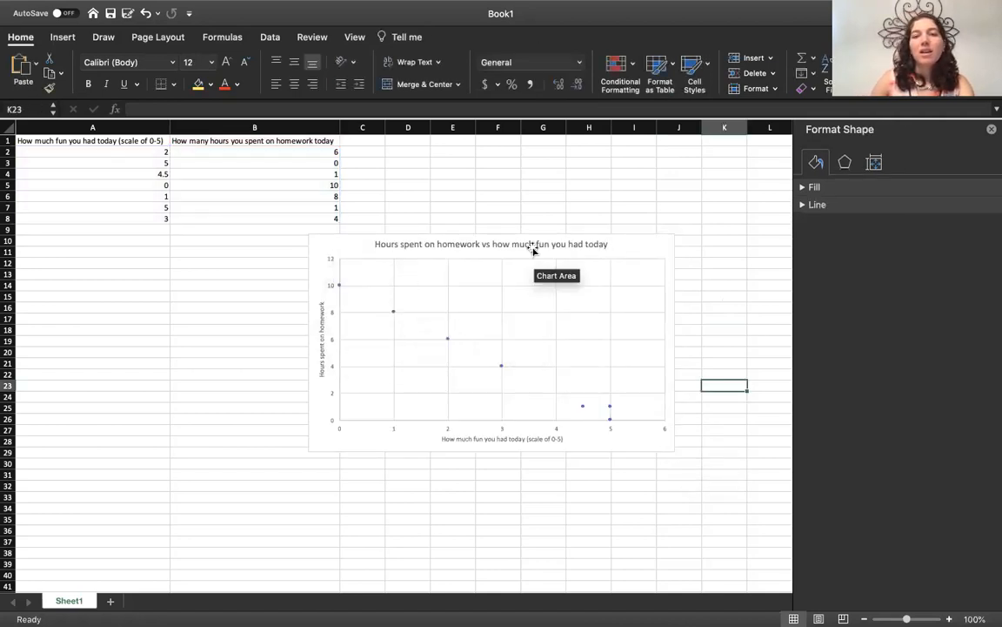
# Look through the vertical axis's formatting and text options
pyautogui.click(329, 261)
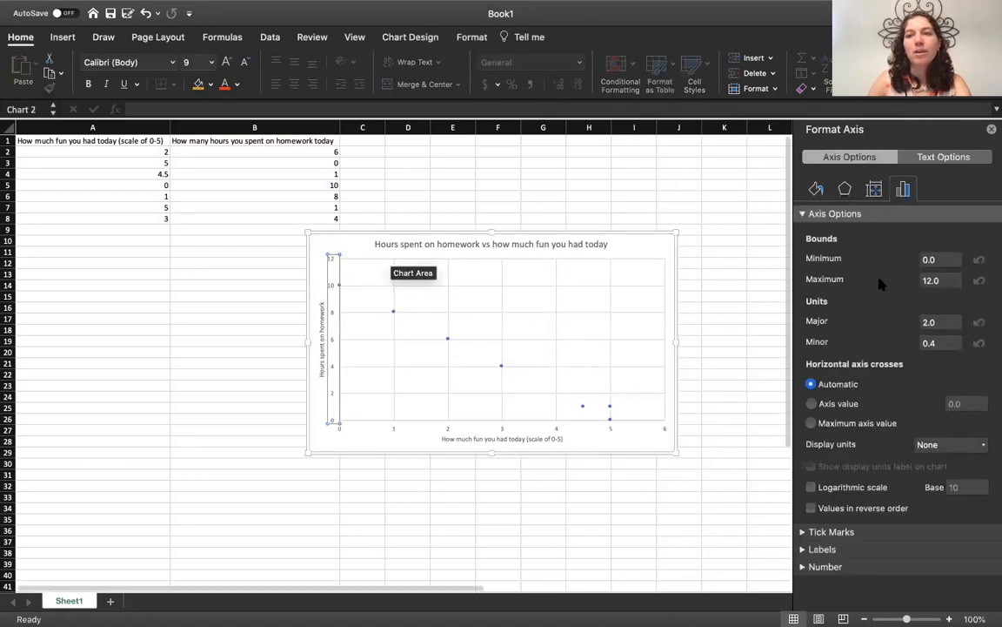
pyautogui.click(991, 130)
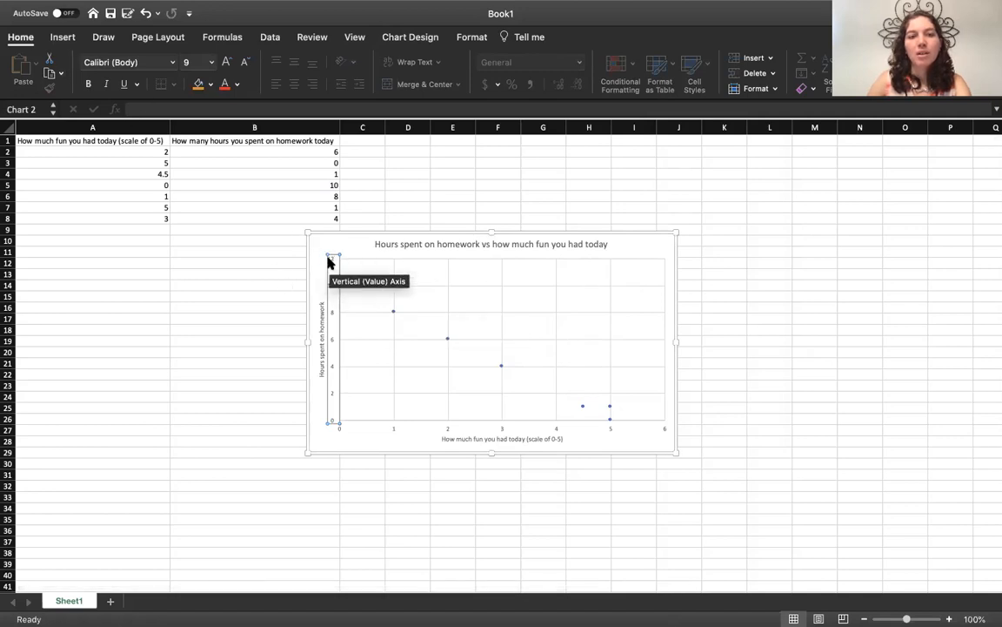
pyautogui.doubleClick(329, 260)
pyautogui.rightClick(329, 259)
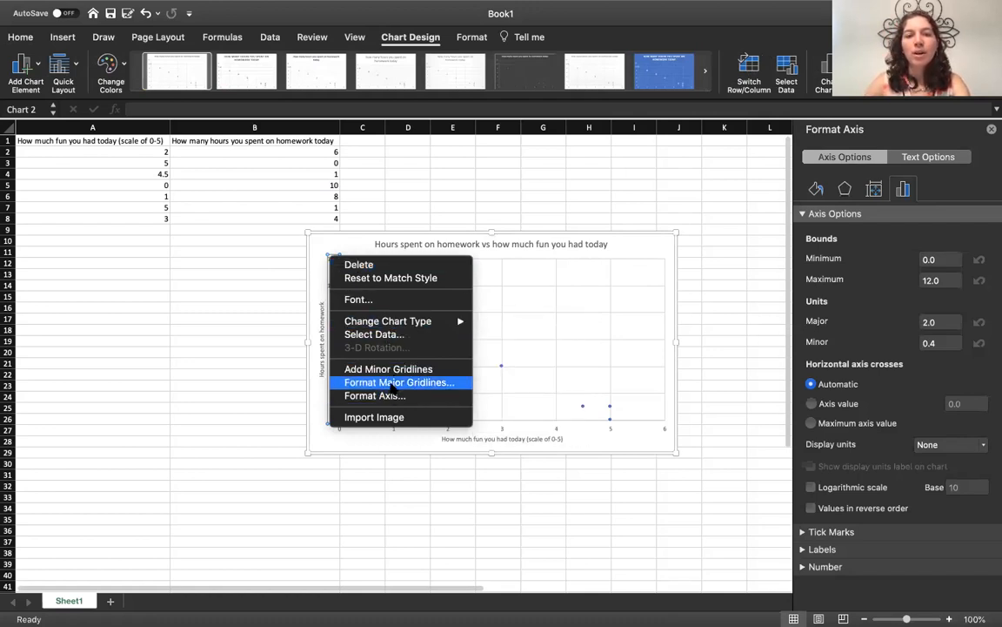
pyautogui.click(392, 399)
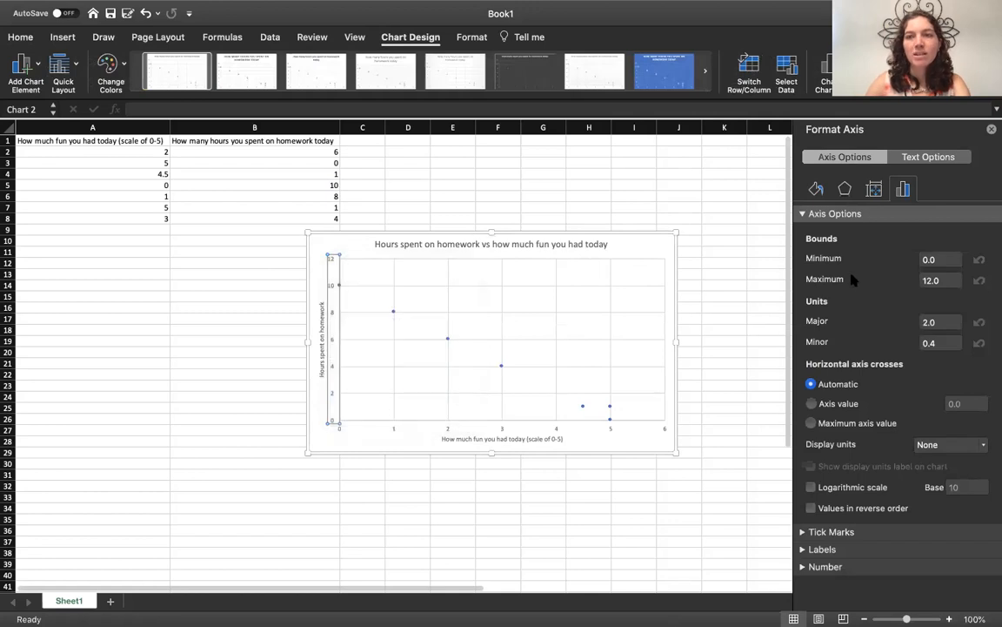
pyautogui.click(947, 160)
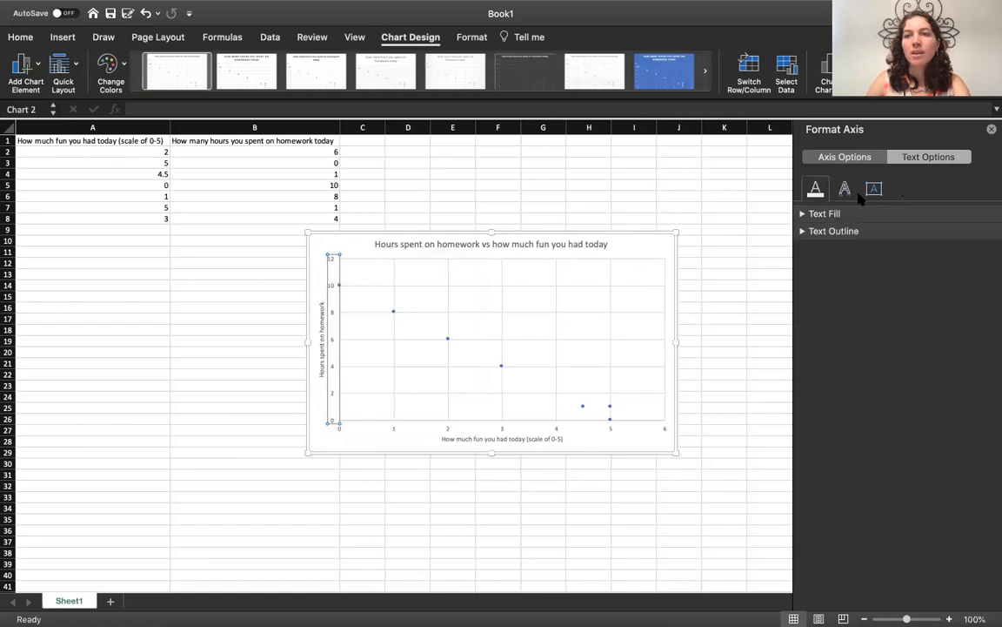
pyautogui.click(842, 159)
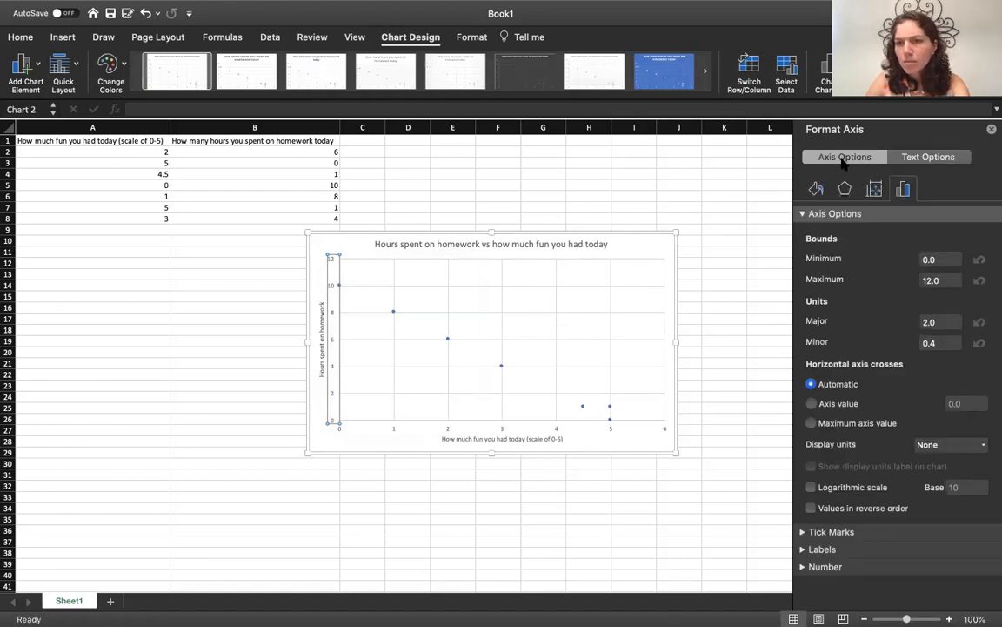
pyautogui.click(991, 129)
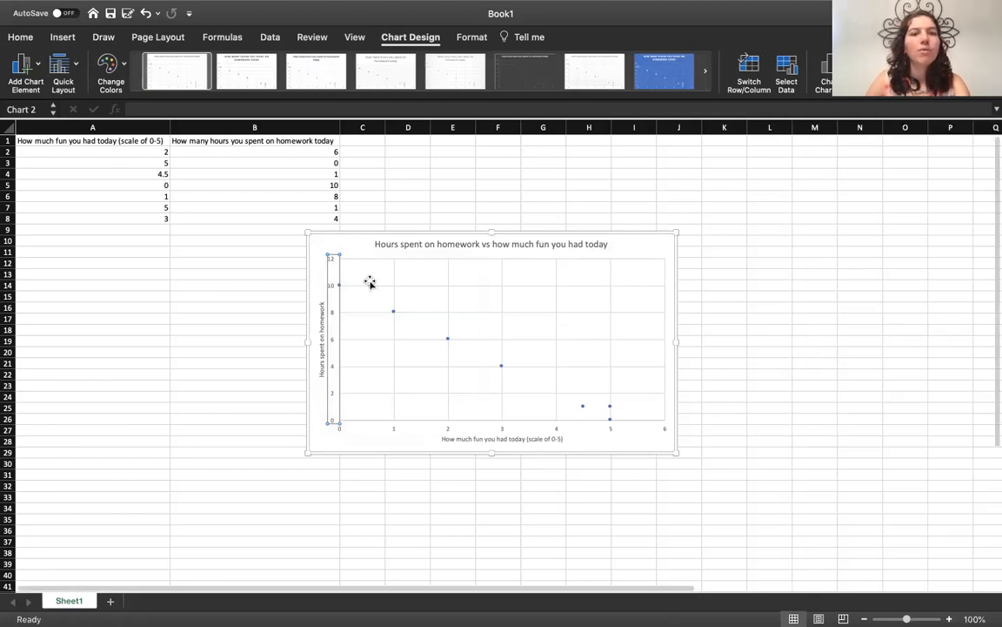
# Set the font size of the number labels on the vertical and horizontal axes to 14
pyautogui.click(12, 39)
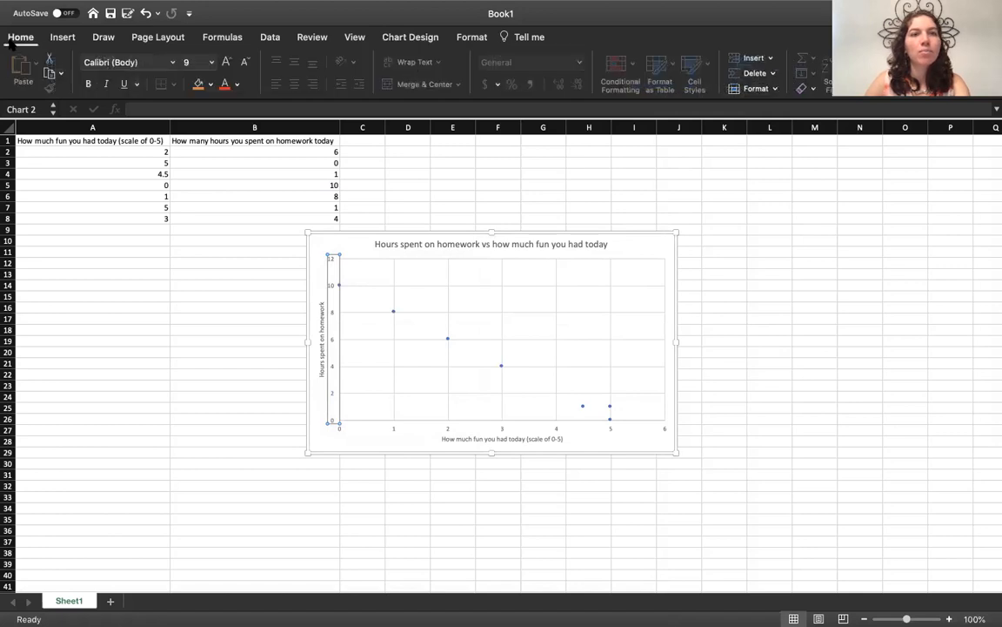
pyautogui.click(212, 62)
pyautogui.click(201, 158)
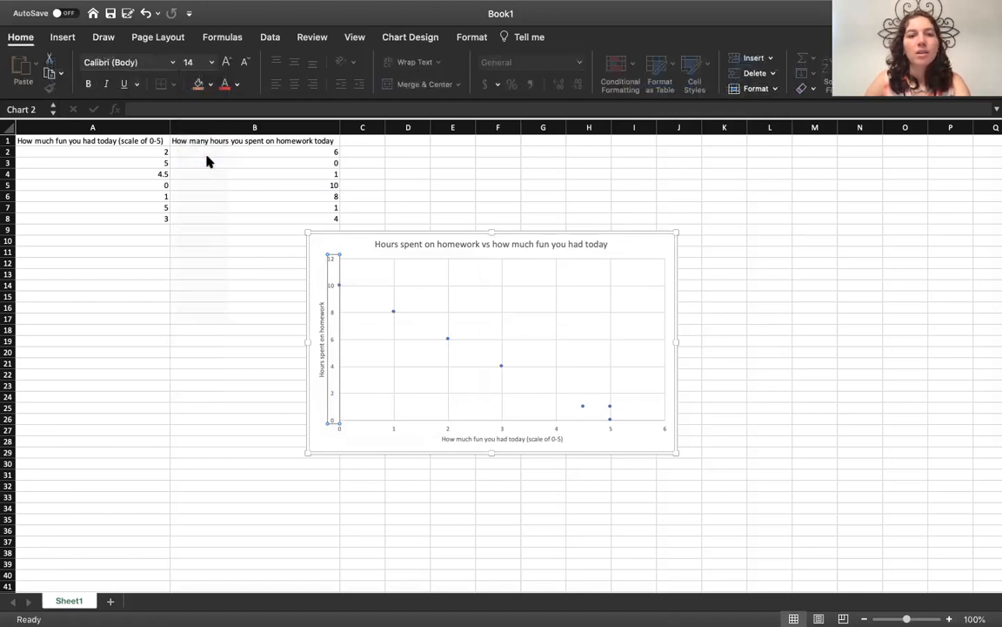
pyautogui.click(454, 429)
pyautogui.click(212, 62)
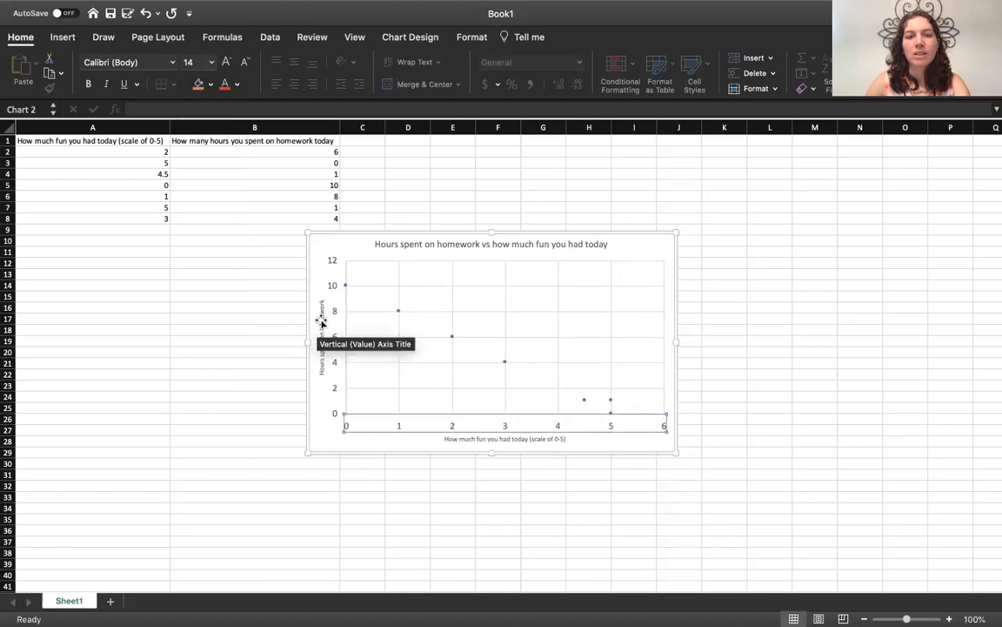
# Set the font size of the vertical and horizontal axis titles to 14
pyautogui.click(321, 324)
pyautogui.click(211, 63)
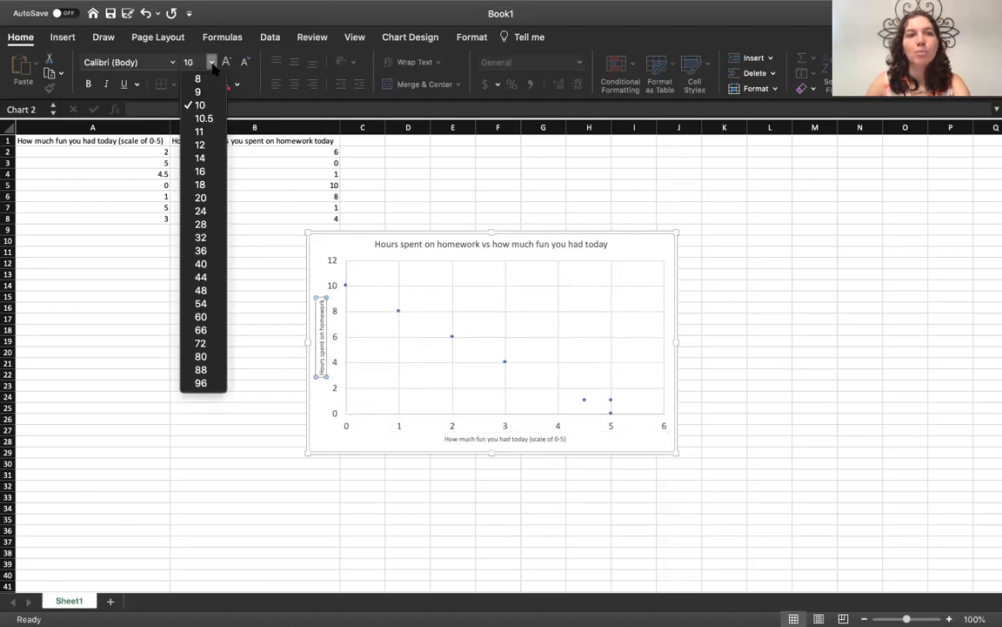
pyautogui.click(201, 157)
pyautogui.click(469, 437)
pyautogui.click(211, 63)
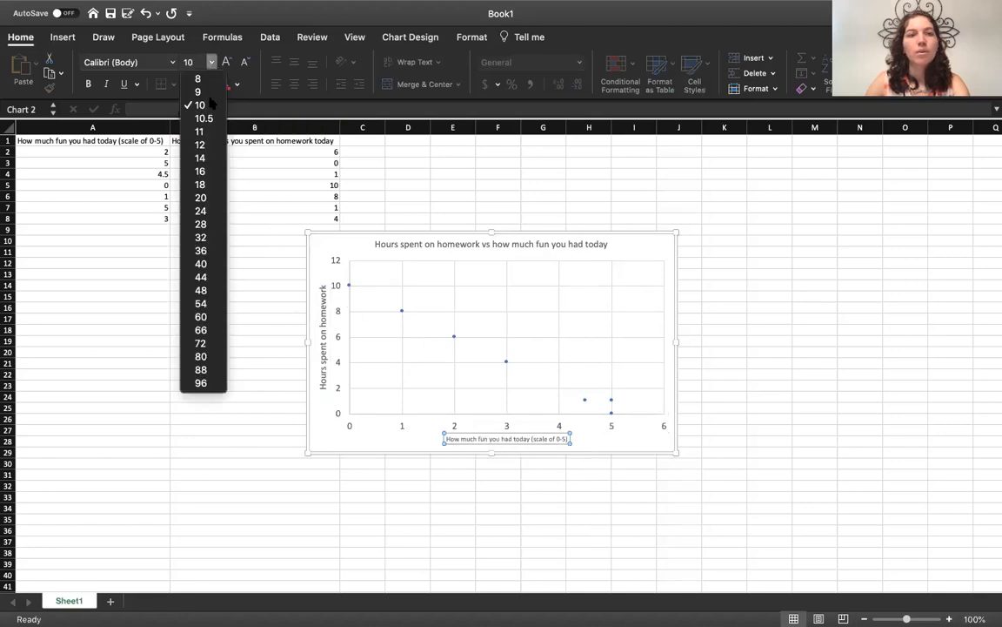
pyautogui.click(201, 157)
# Set the font size of the chart title to 20
pyautogui.click(410, 243)
pyautogui.click(211, 62)
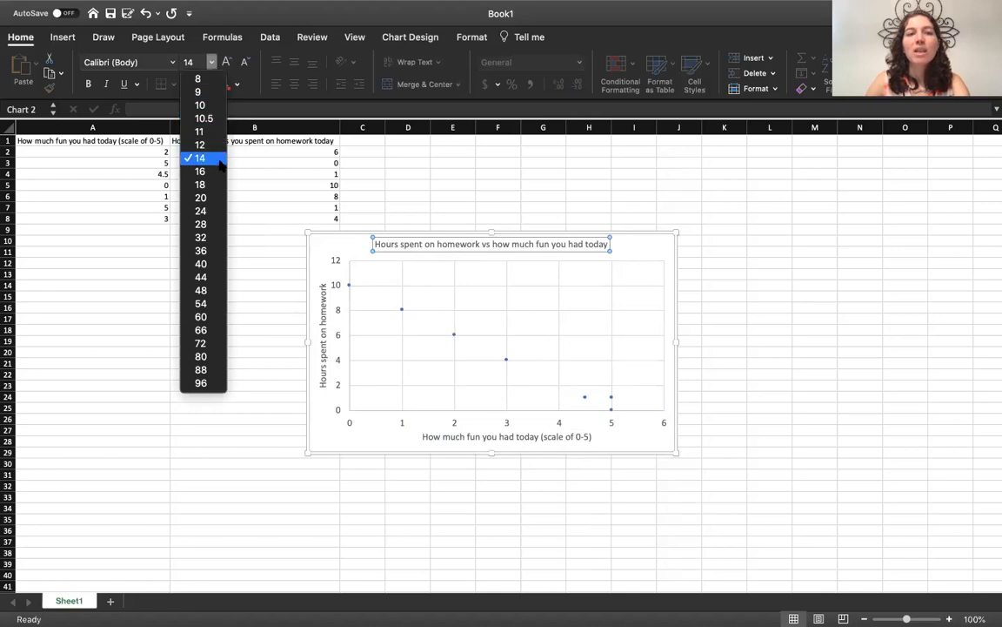
pyautogui.click(216, 198)
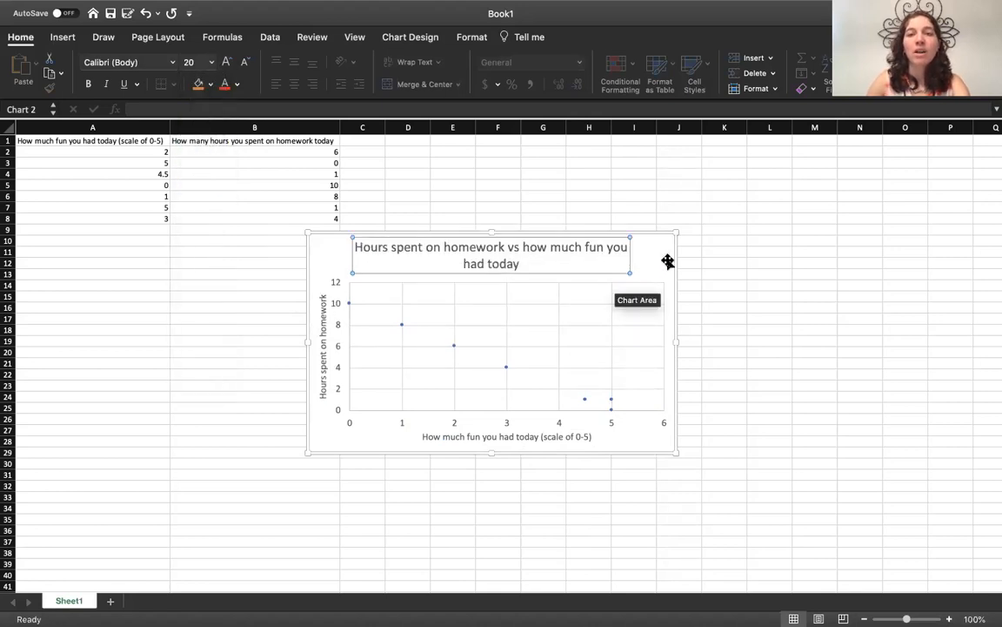
pyautogui.rightClick(602, 246)
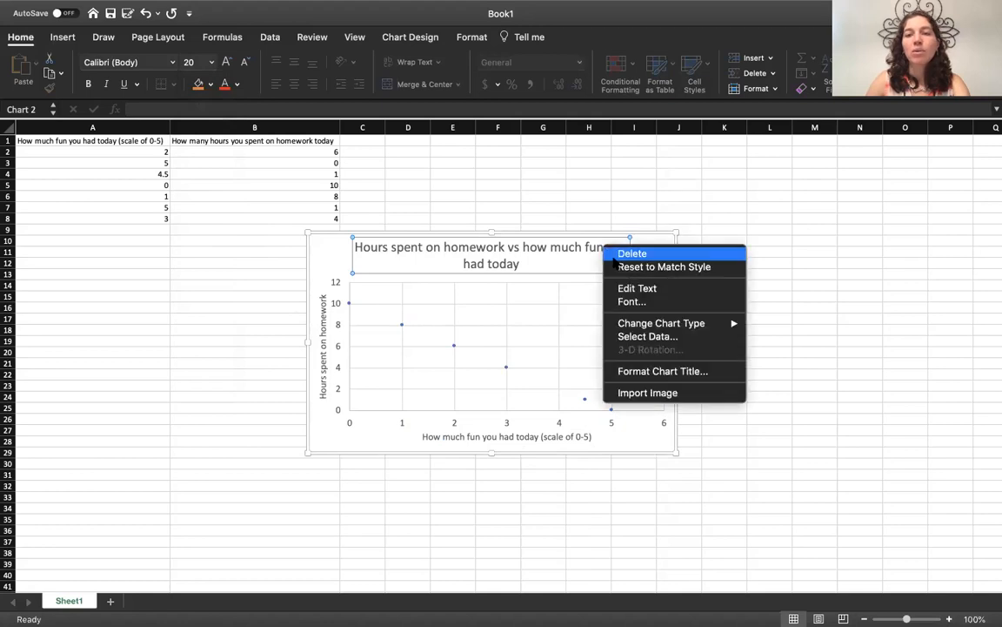
pyautogui.rightClick(503, 307)
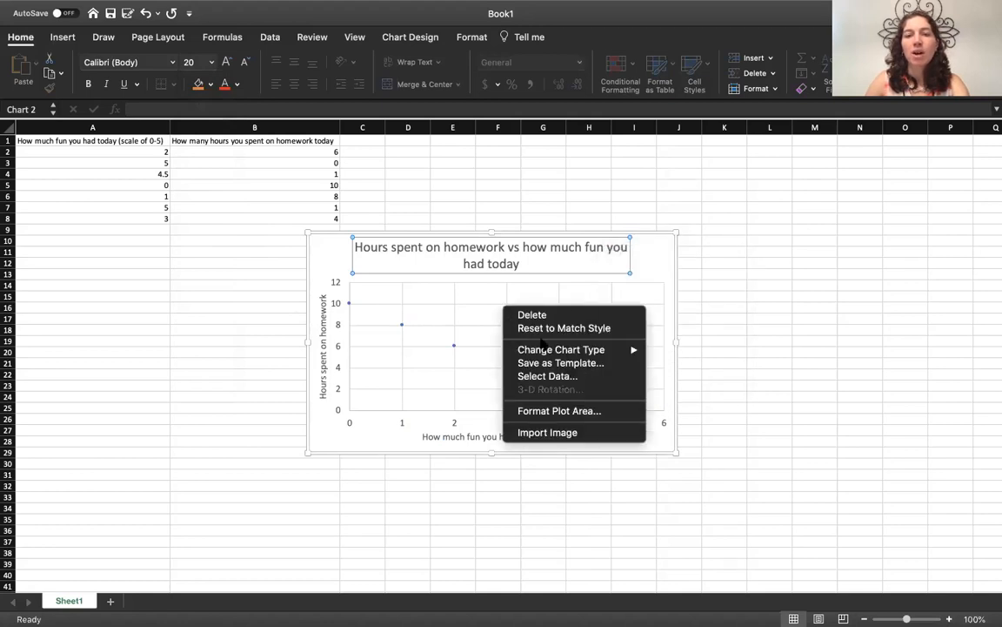
pyautogui.click(326, 421)
pyautogui.click(523, 364)
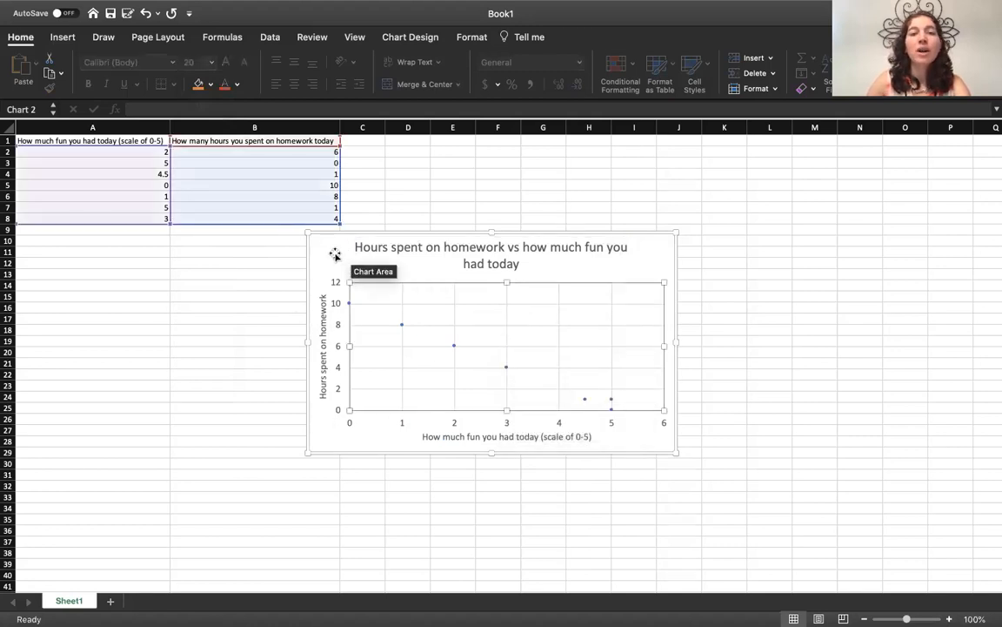
pyautogui.click(399, 274)
pyautogui.click(365, 311)
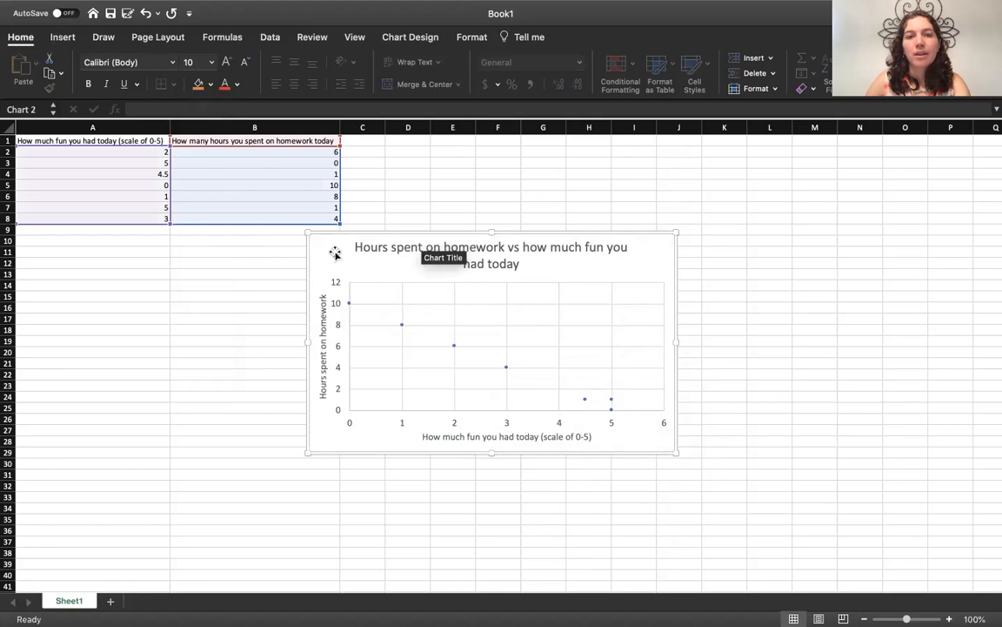
pyautogui.click(259, 258)
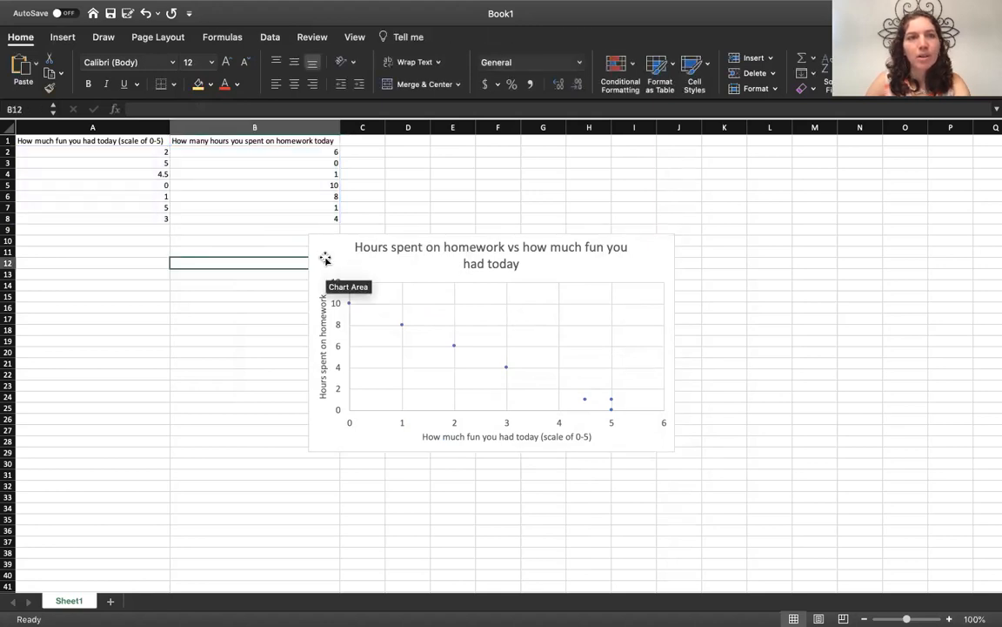
pyautogui.click(325, 258)
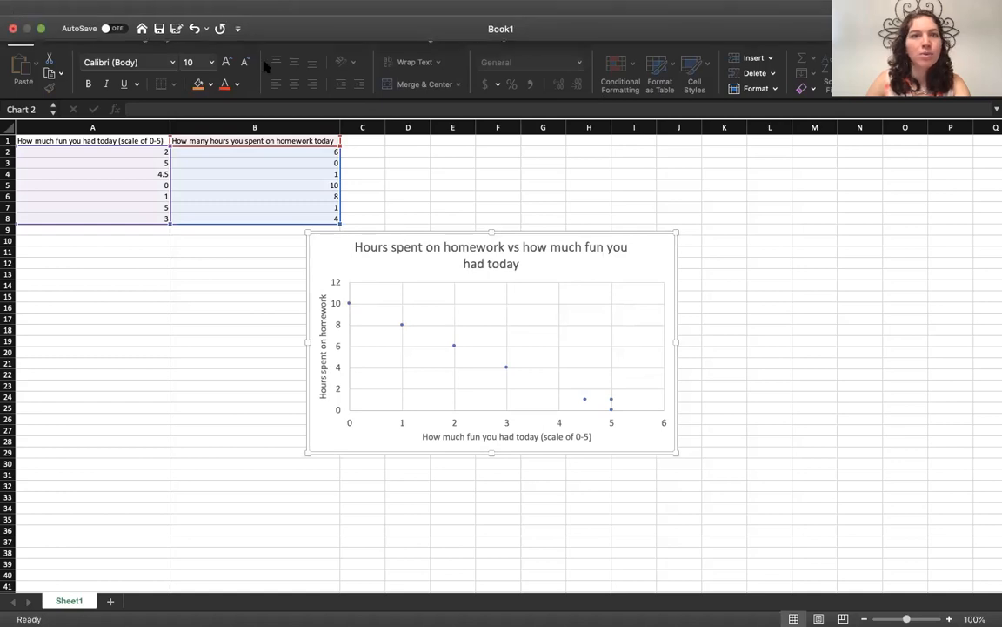
pyautogui.click(868, 207)
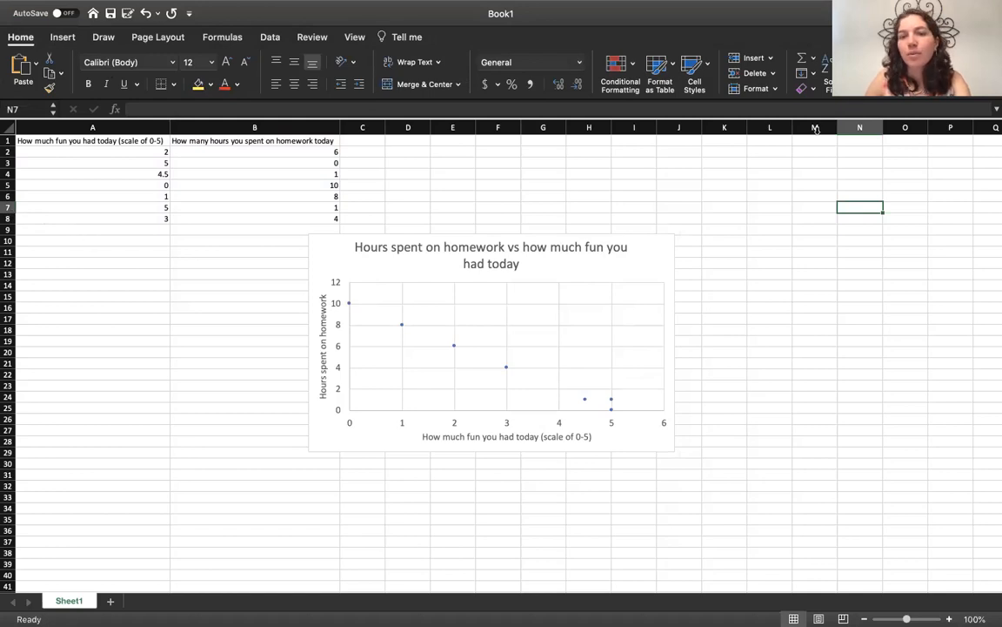
# Add a linear trendline to the homework versus fun scatter plot
pyautogui.click(893, 297)
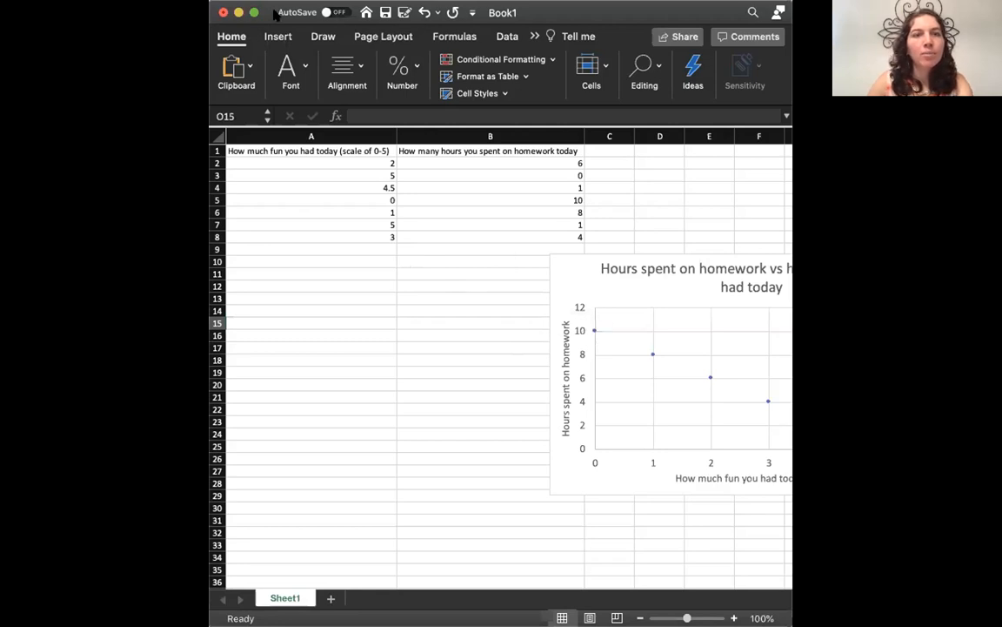
pyautogui.click(557, 266)
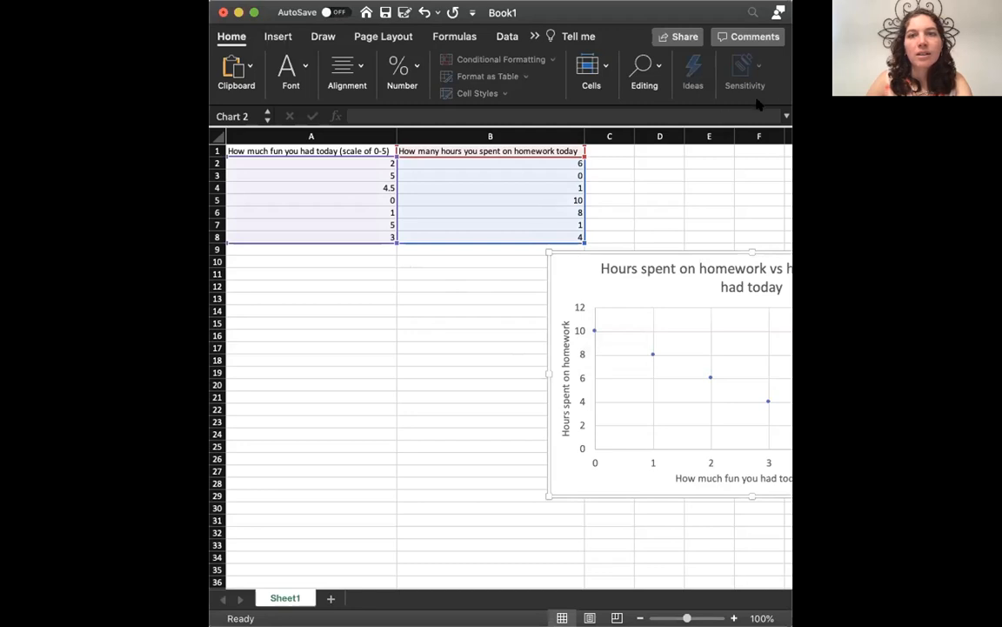
pyautogui.moveTo(793, 209); pyautogui.dragTo(965, 209)
pyautogui.click(502, 40)
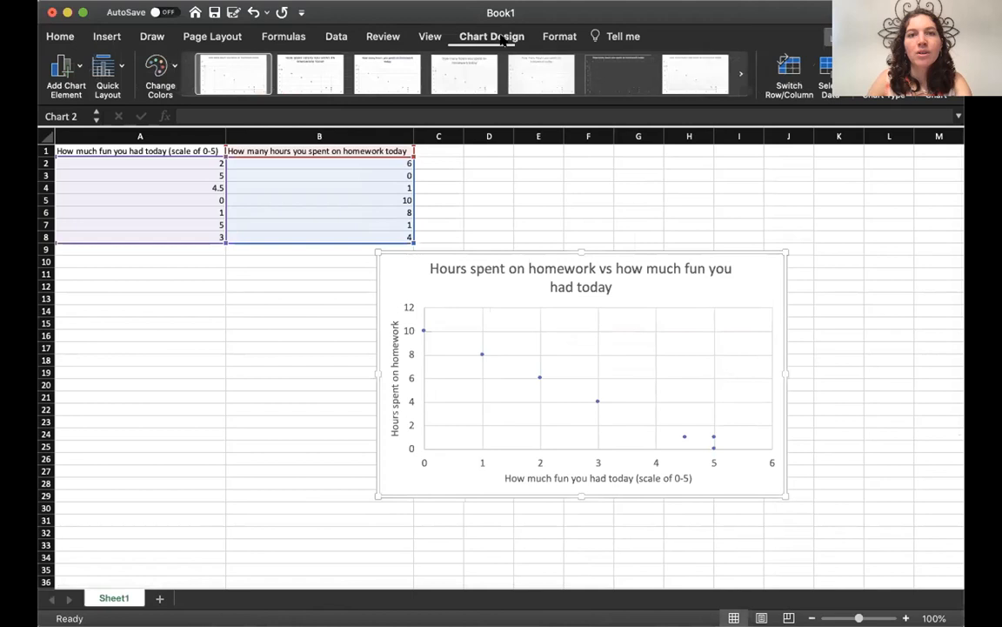
pyautogui.click(75, 74)
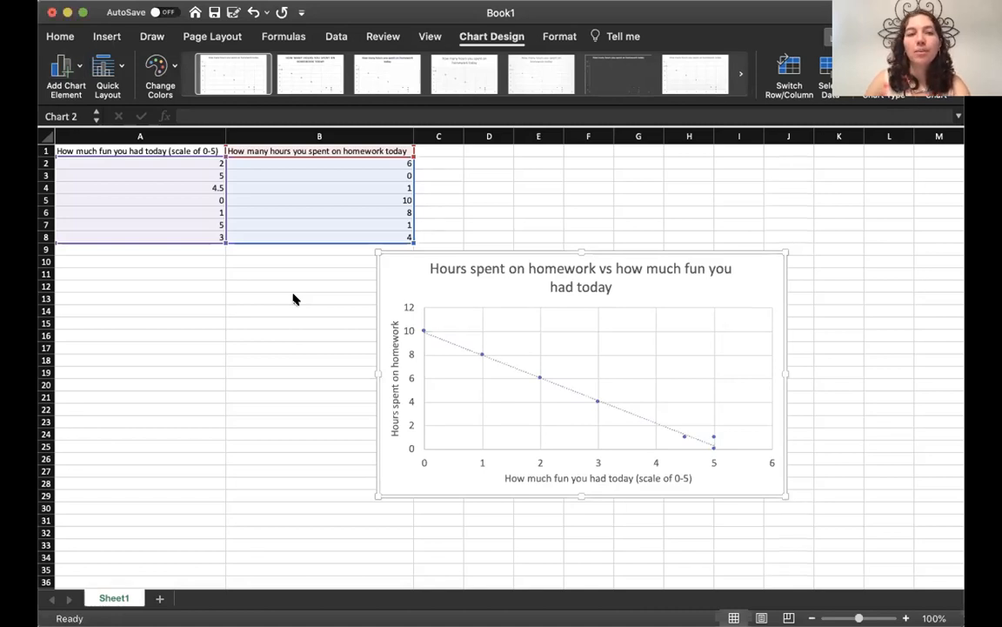
pyautogui.click(84, 13)
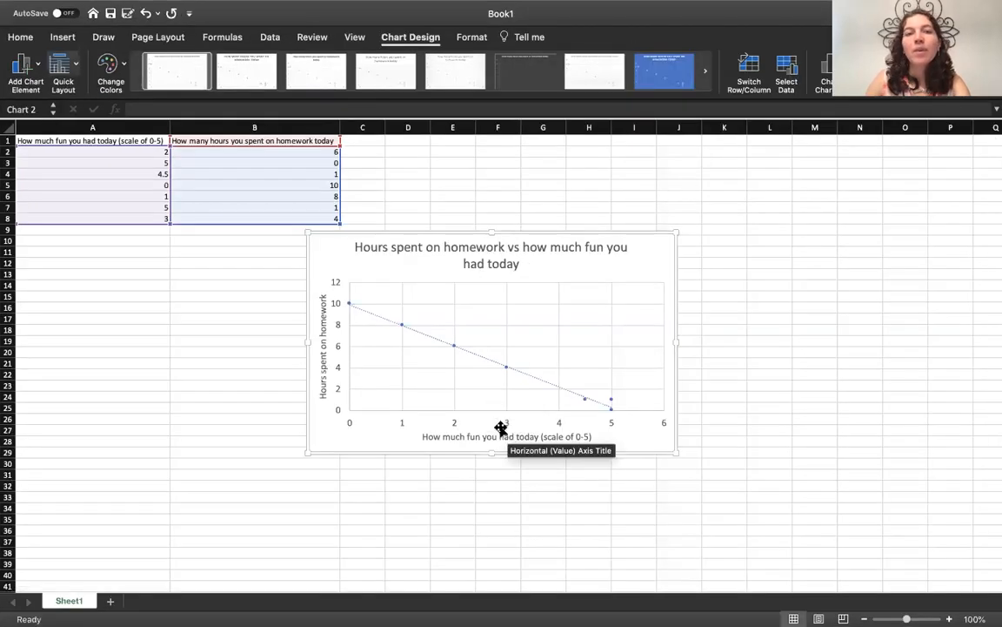
# Display the trendline's equation and R-squared value on the chart and move their label into the empty area above the line
pyautogui.click(447, 345)
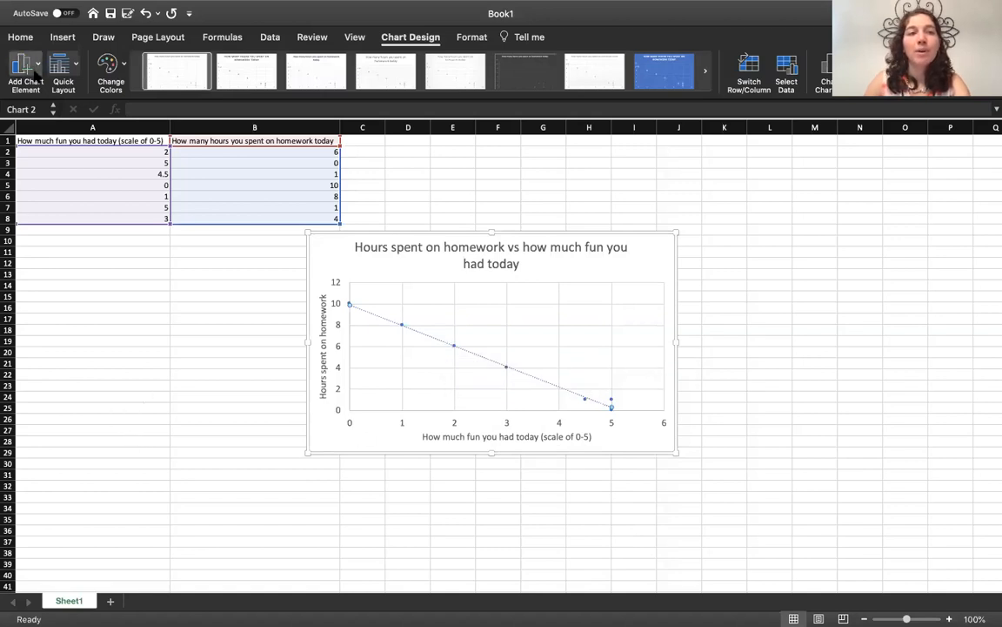
pyautogui.click(224, 349)
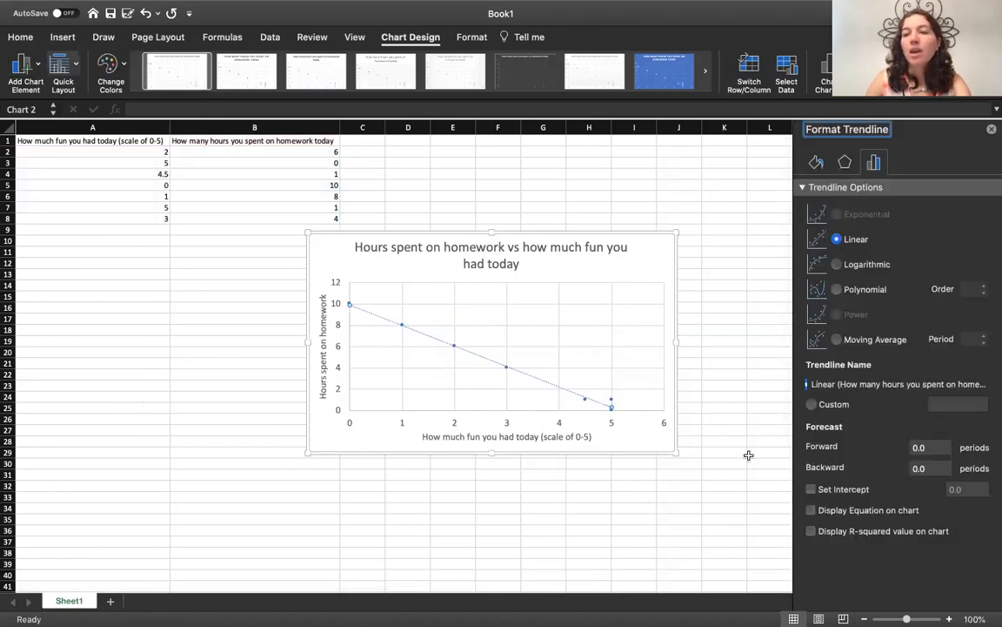
pyautogui.click(811, 511)
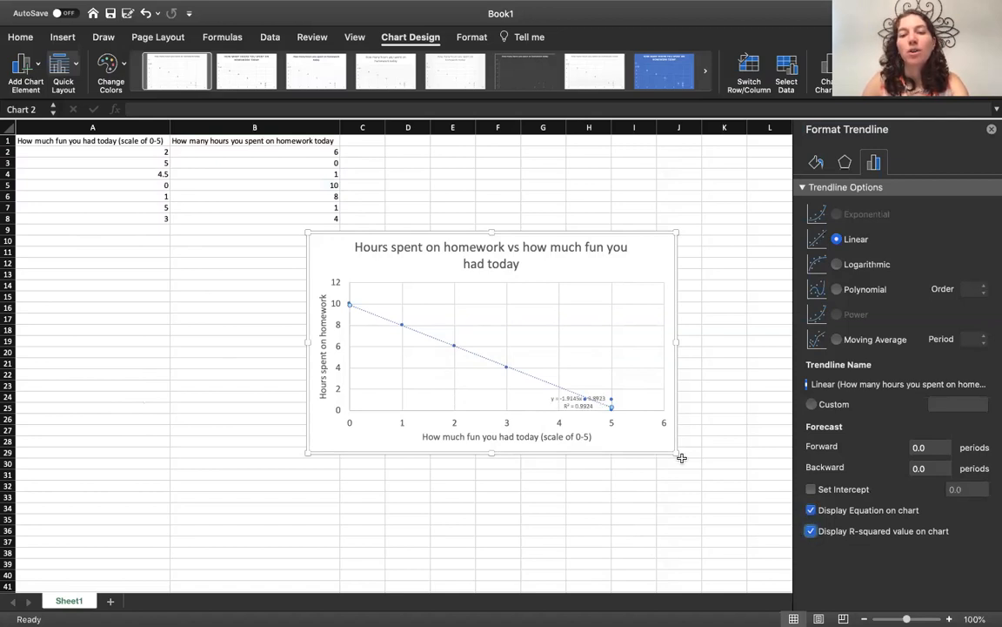
pyautogui.moveTo(587, 399); pyautogui.dragTo(567, 316)
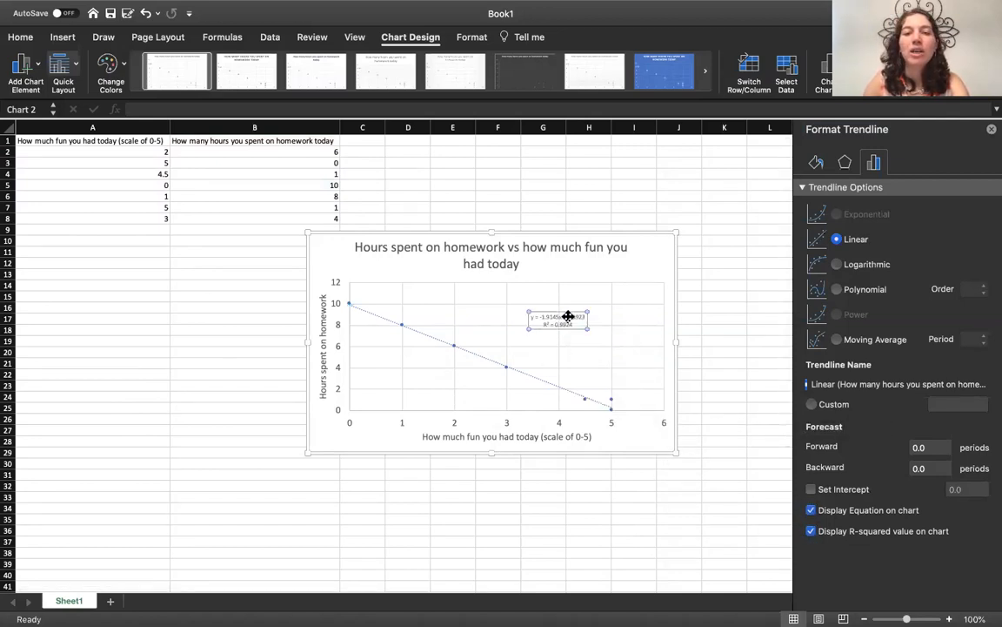
pyautogui.click(991, 130)
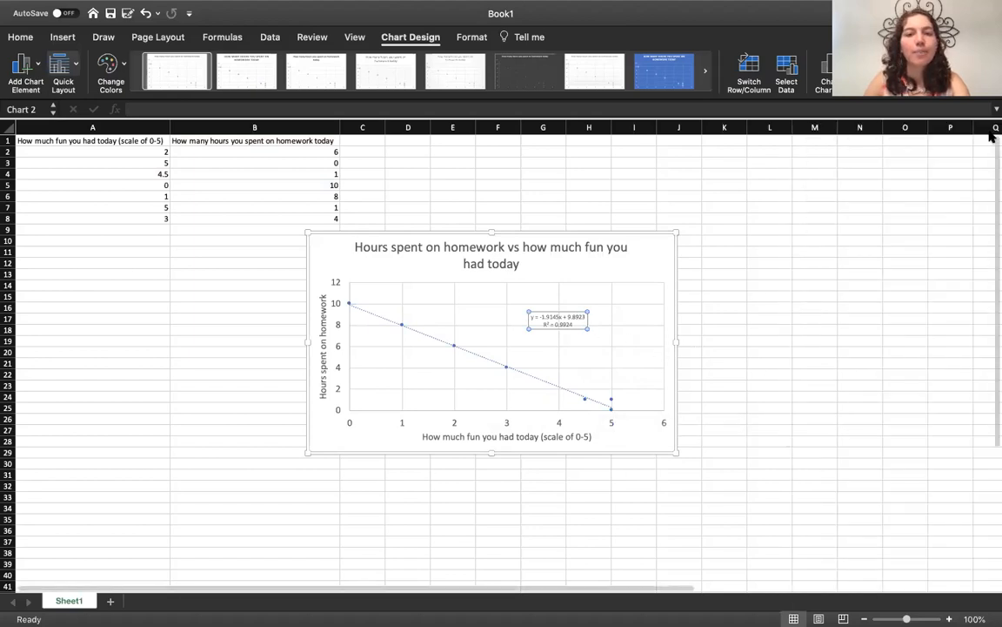
# Reopen the trendline's formatting options to review the equation and R-squared display settings
pyautogui.click(398, 324)
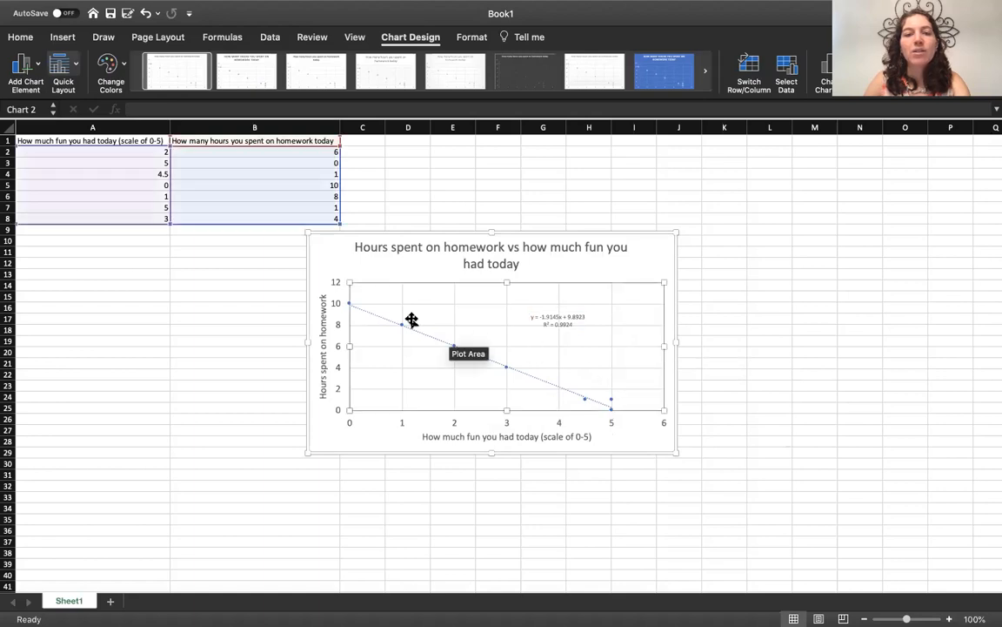
pyautogui.click(235, 389)
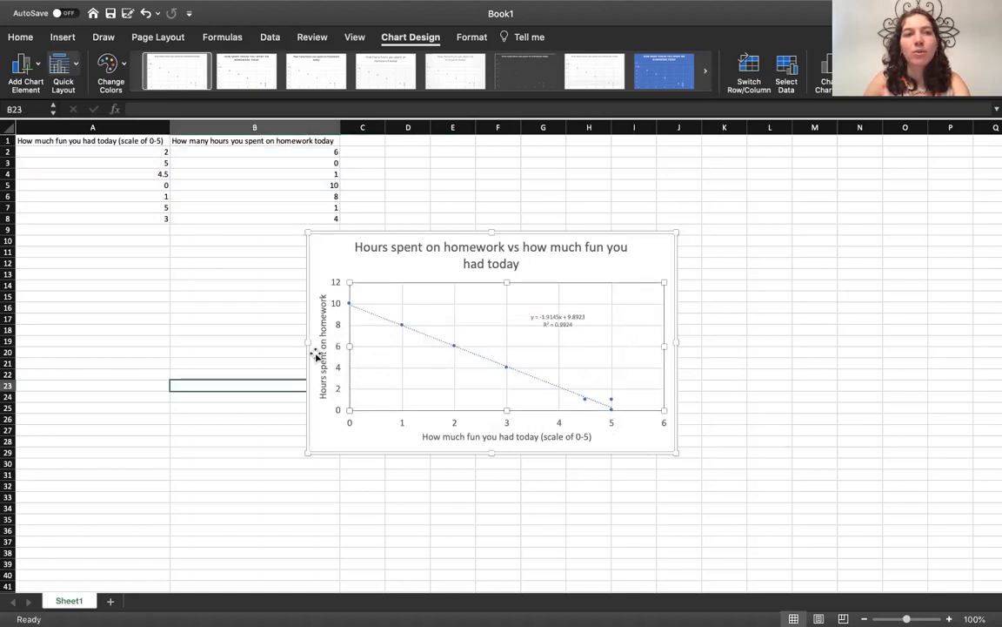
pyautogui.rightClick(430, 340)
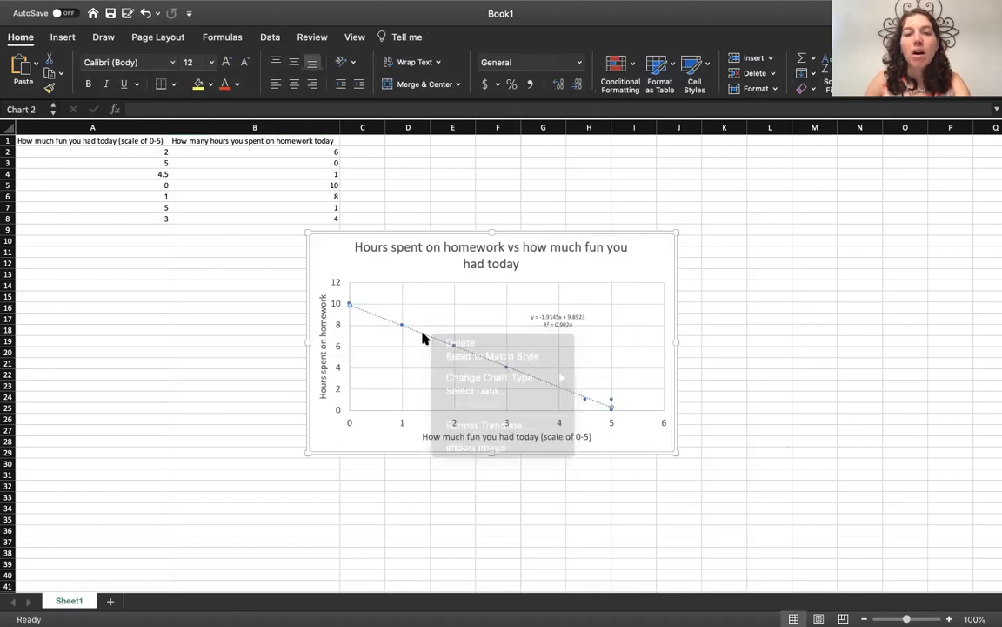
pyautogui.rightClick(414, 336)
pyautogui.rightClick(406, 333)
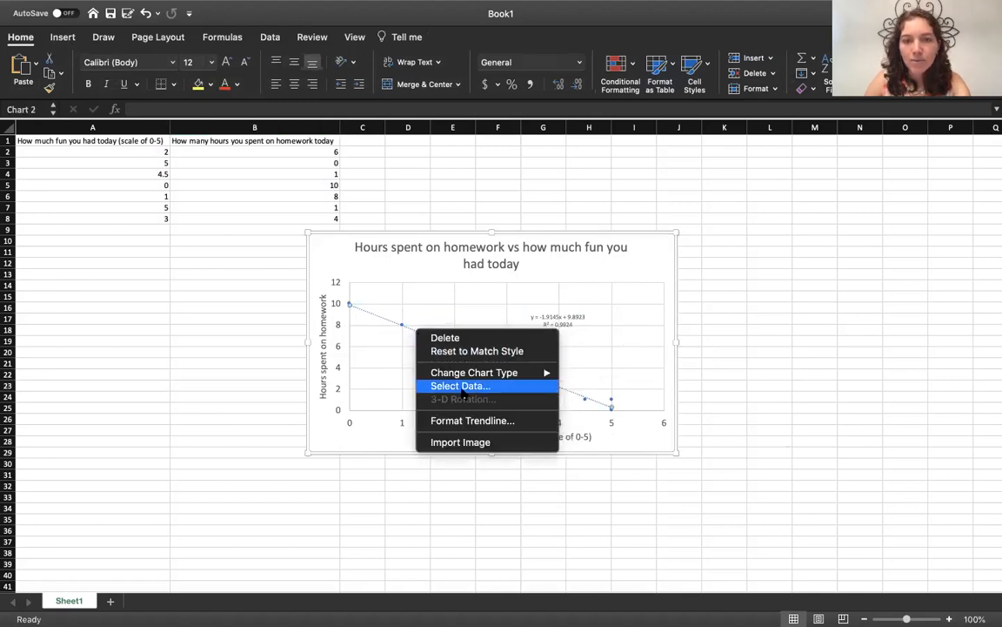
pyautogui.click(468, 421)
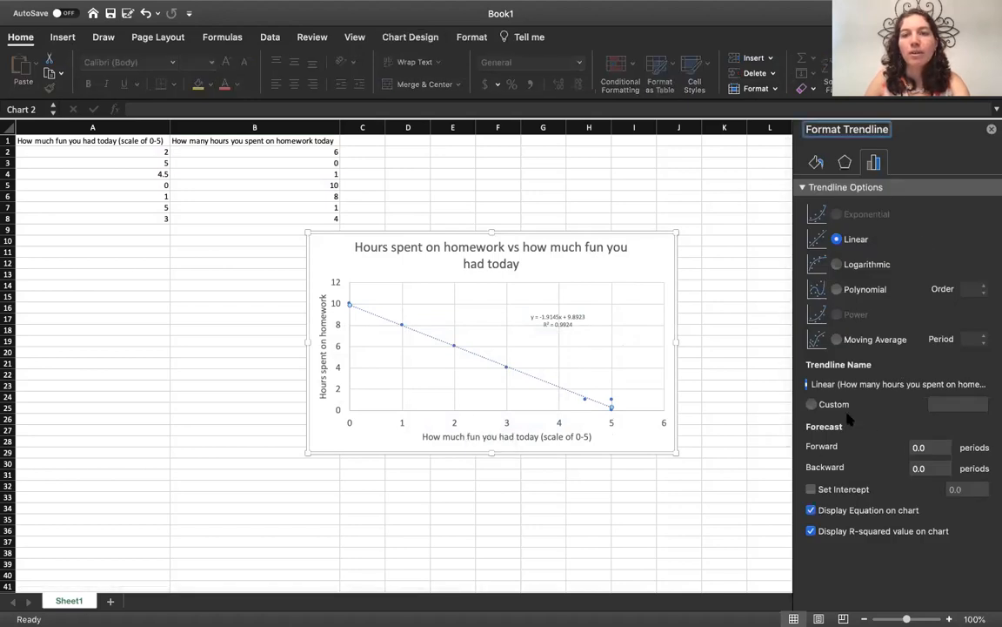
pyautogui.click(732, 299)
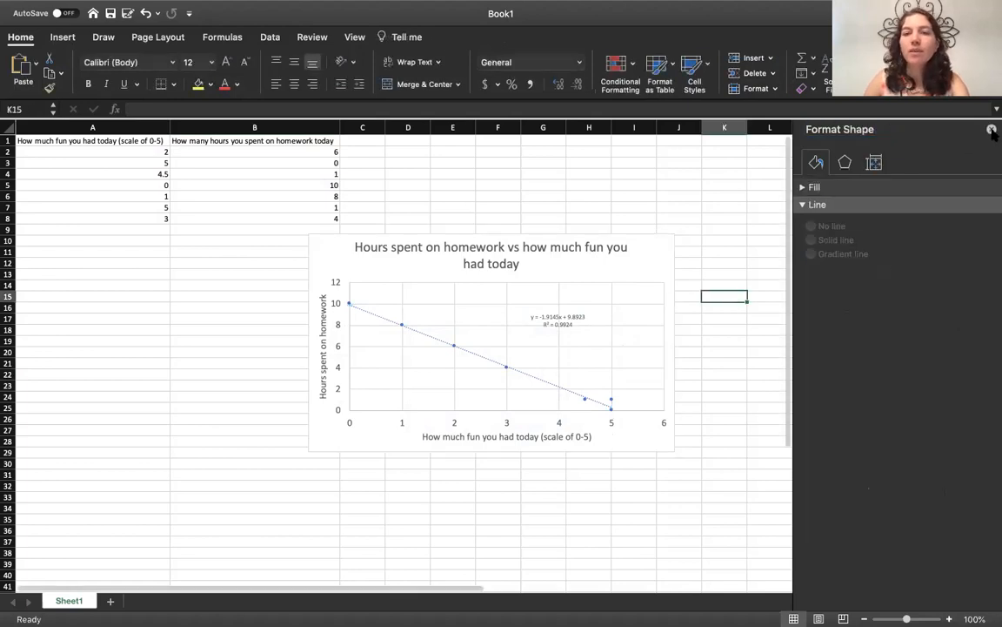
pyautogui.click(992, 129)
# Set the font size of the trendline's equation and R-squared label to 14
pyautogui.click(548, 318)
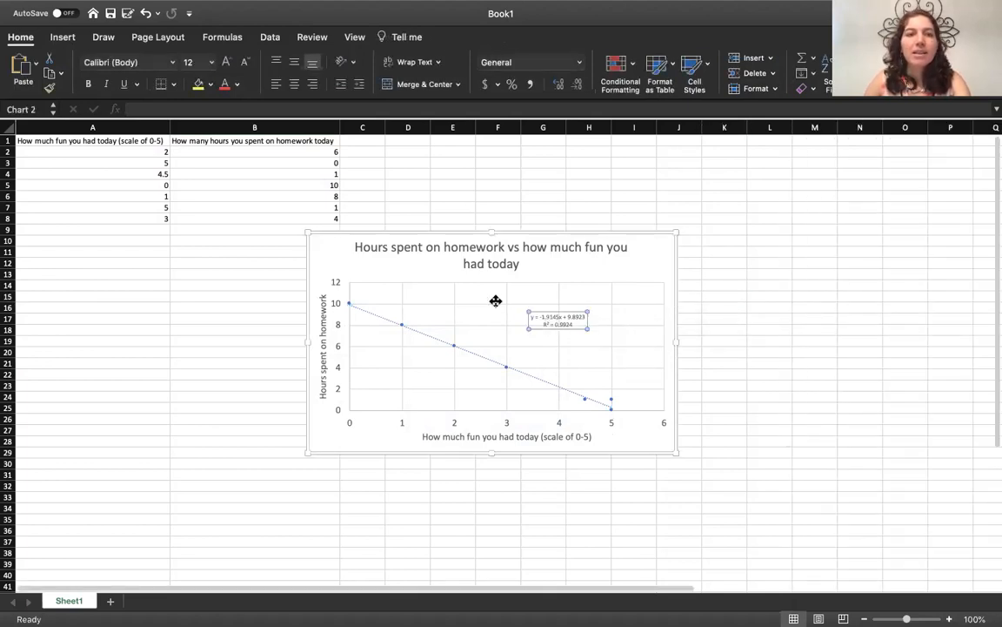
pyautogui.click(210, 64)
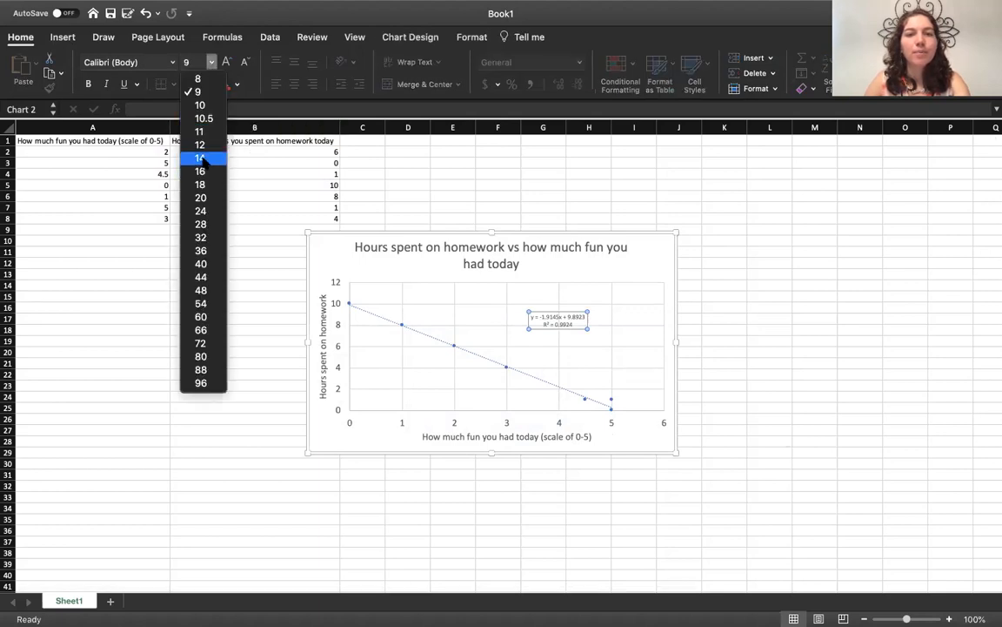
pyautogui.click(203, 163)
pyautogui.click(795, 362)
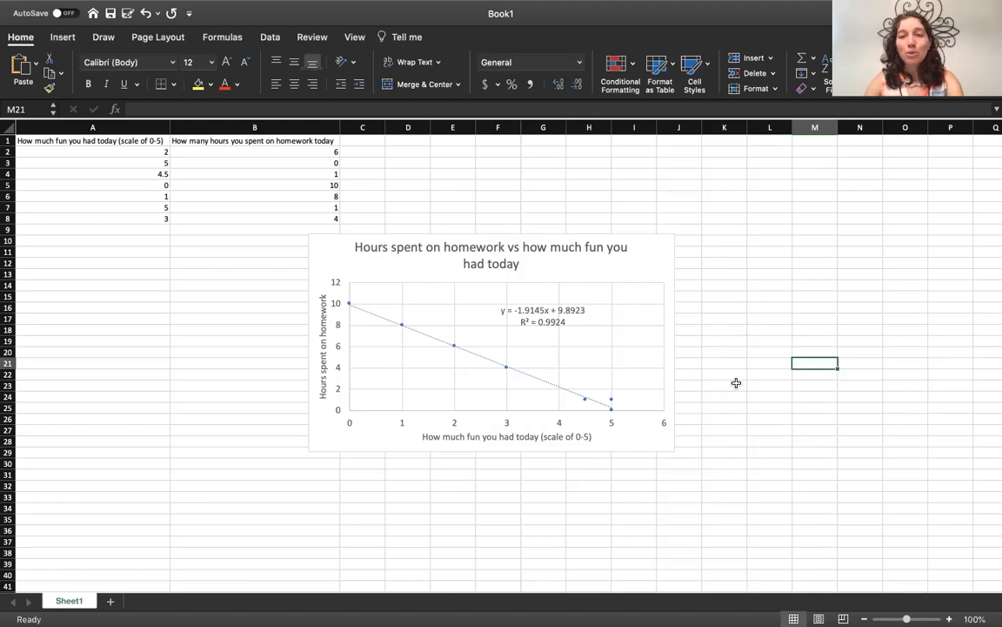
pyautogui.click(689, 196)
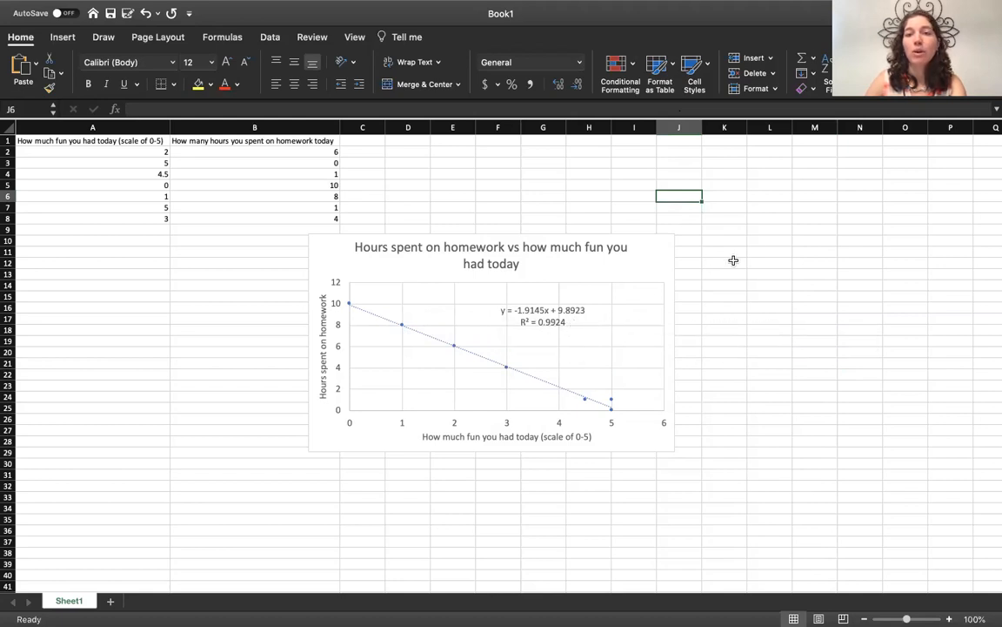
pyautogui.click(754, 240)
pyautogui.click(129, 284)
pyautogui.click(118, 259)
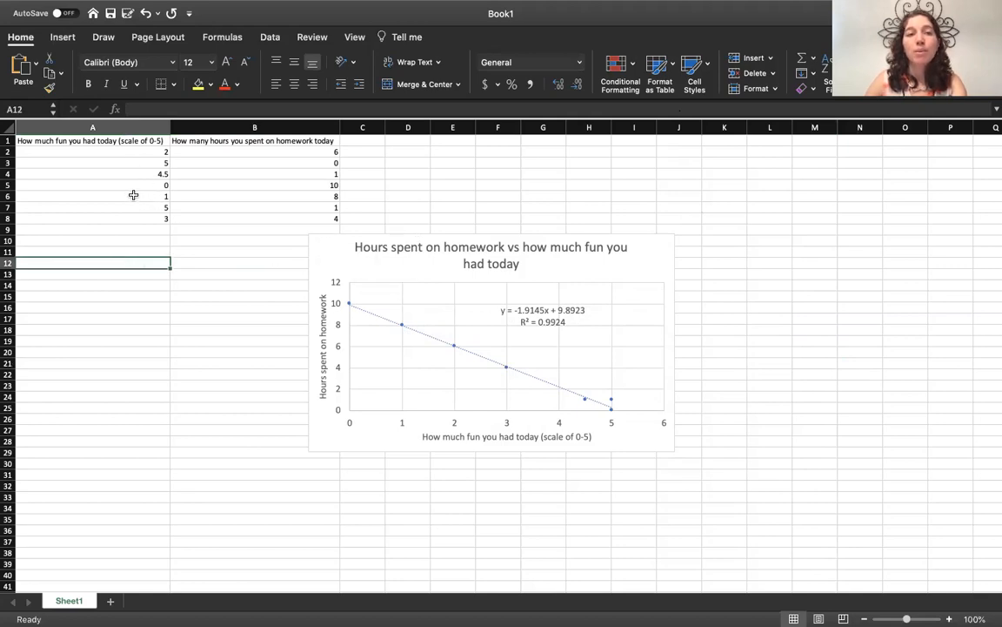
# Clear the last four data rows, cells A5 to B8, from the plotted data
pyautogui.moveTo(123, 185); pyautogui.dragTo(247, 217)
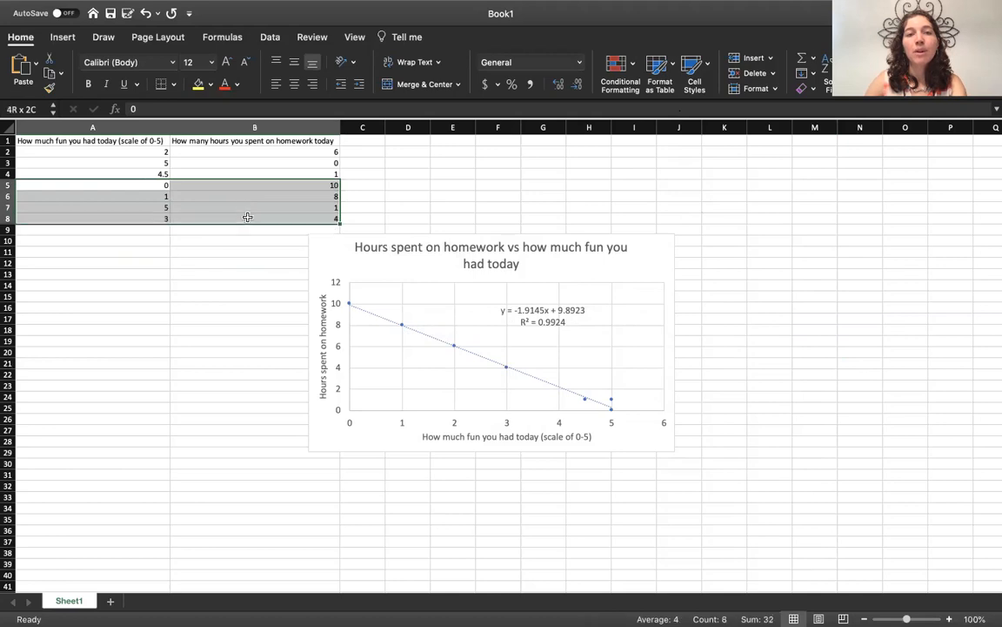
pyautogui.press('Delete')
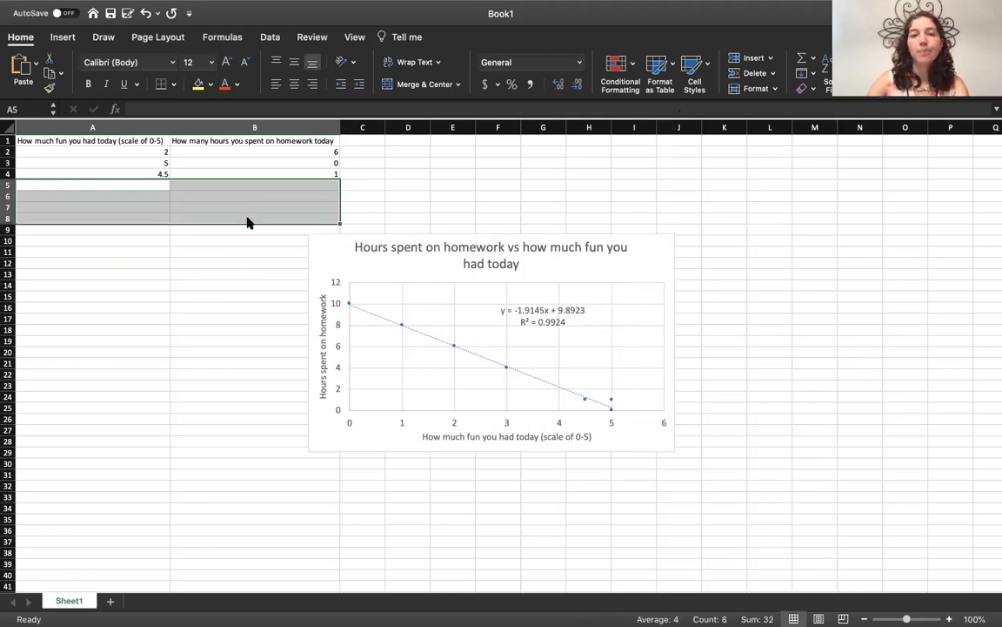
pyautogui.click(231, 285)
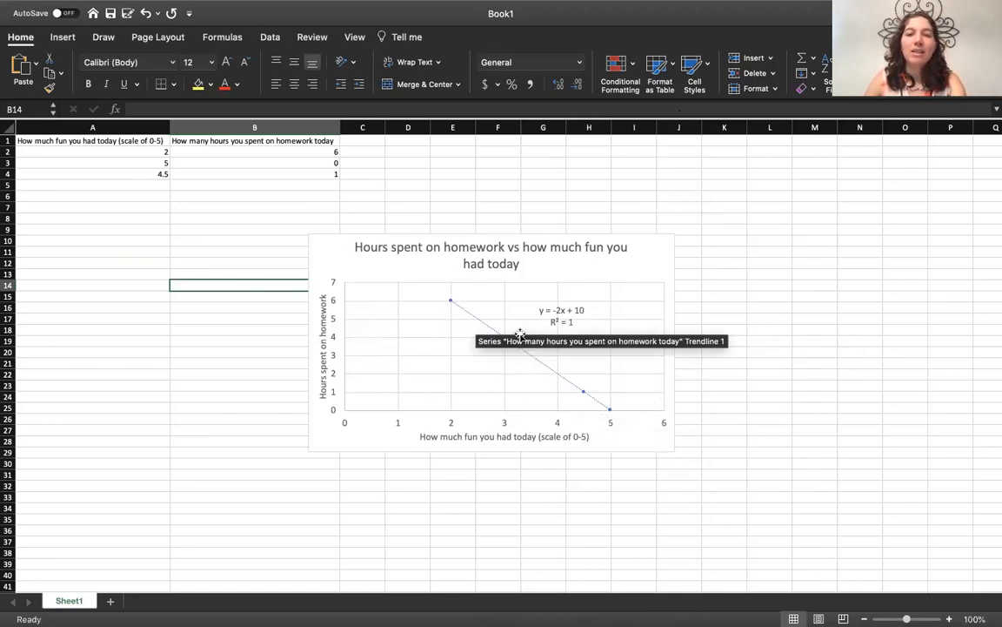
# Clear the third data point in cells A4 and B4
pyautogui.moveTo(139, 175); pyautogui.dragTo(240, 176)
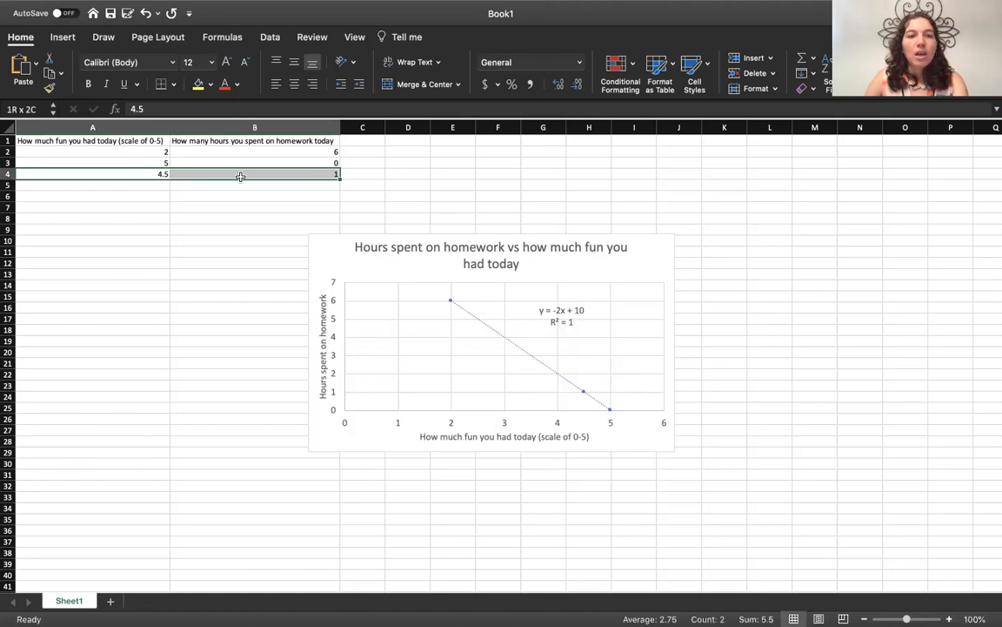
pyautogui.press('Delete')
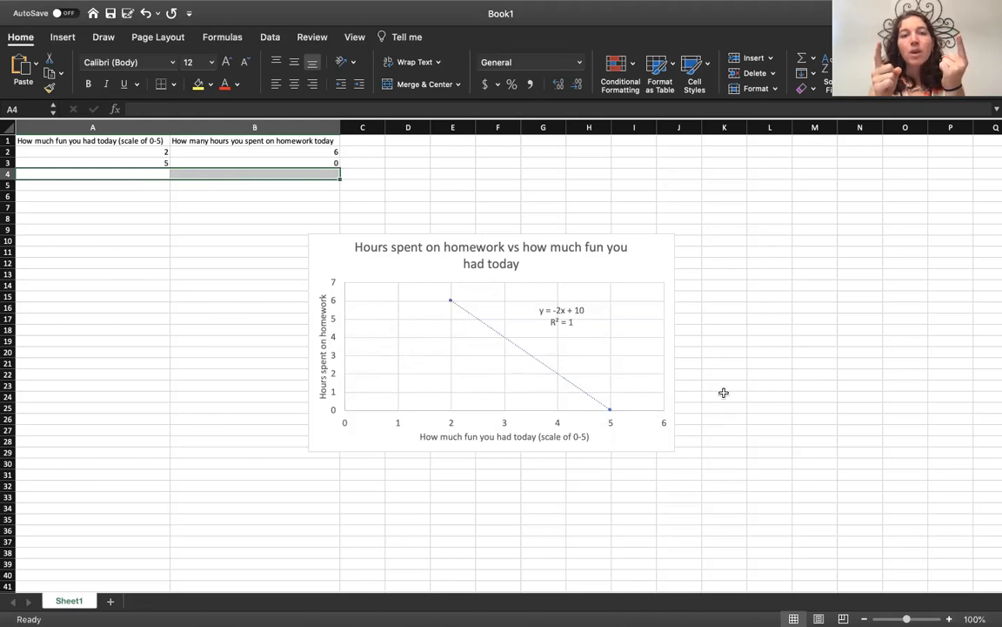
pyautogui.click(202, 330)
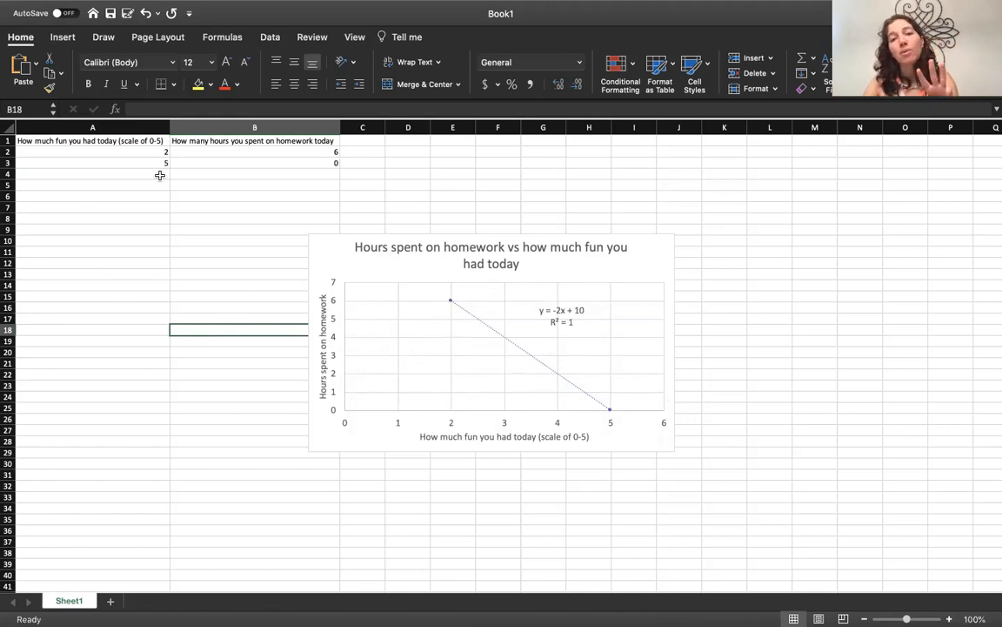
# Try a third data point with 3 in A4 and 1 in B4, and clear it again
pyautogui.click(161, 175)
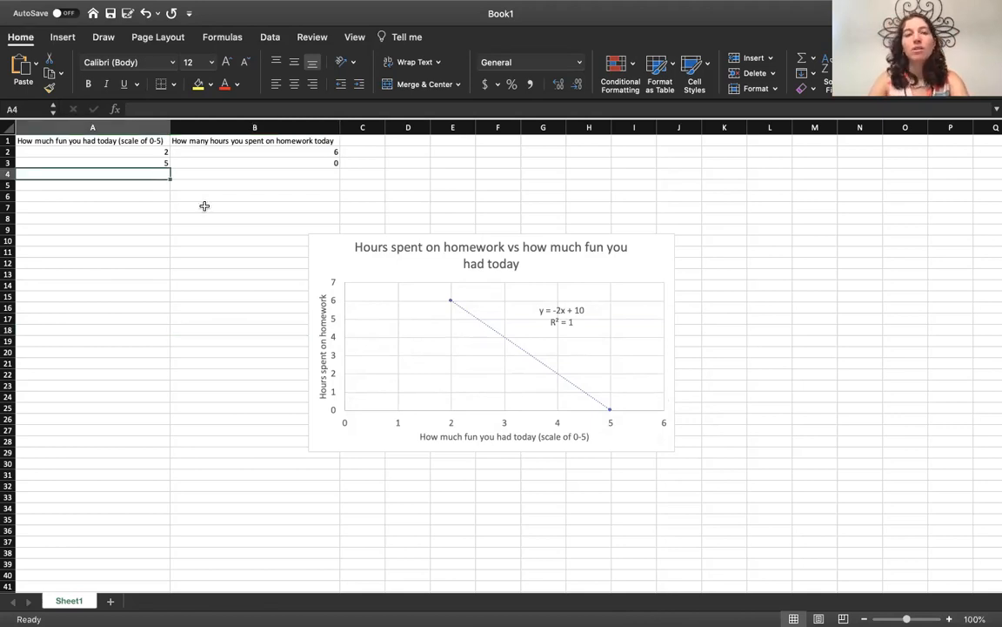
pyautogui.write('3')
pyautogui.press('Tab')
pyautogui.write('1')
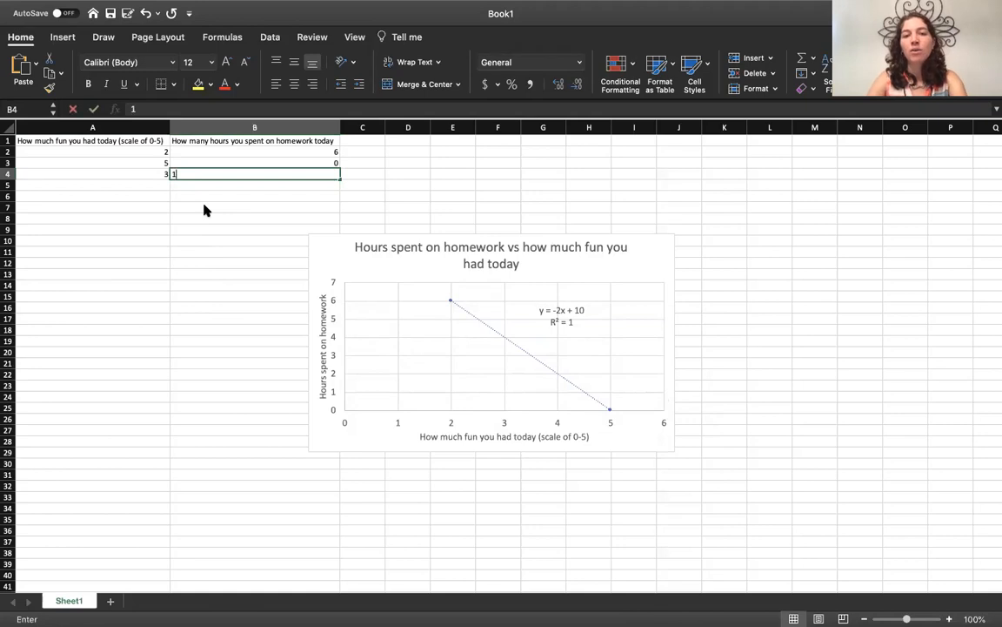
pyautogui.press('Return')
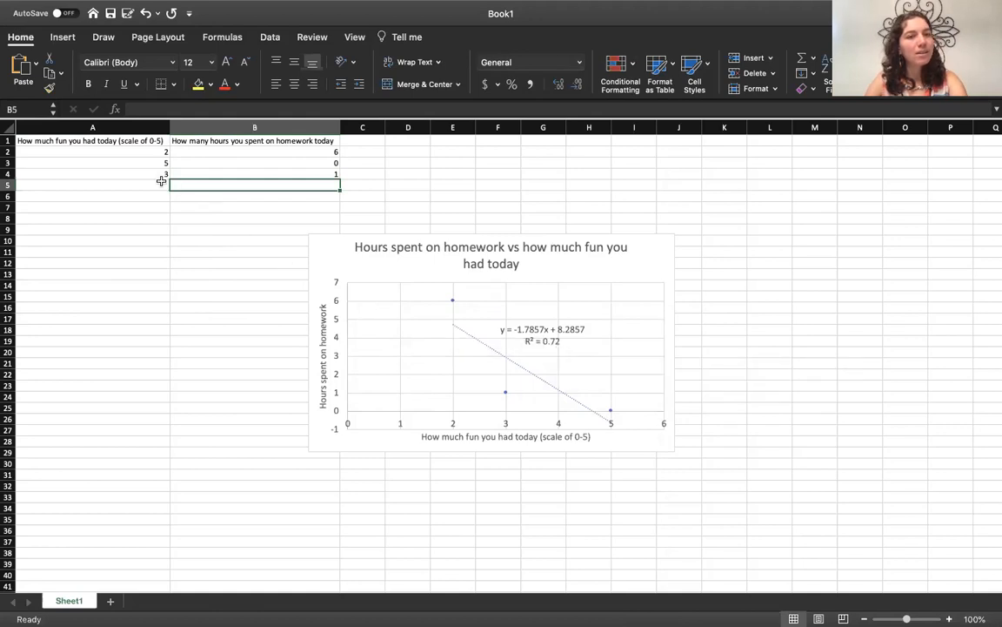
pyautogui.moveTo(154, 173); pyautogui.dragTo(199, 170)
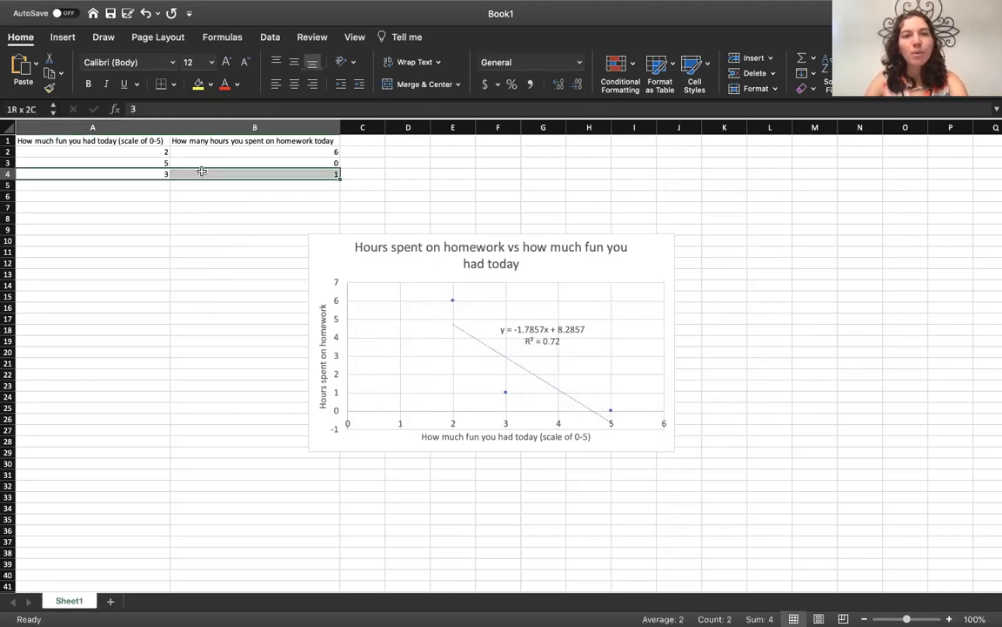
pyautogui.press('Delete')
# Change the second data point to 4 in A3 and 1 in B3
pyautogui.click(156, 163)
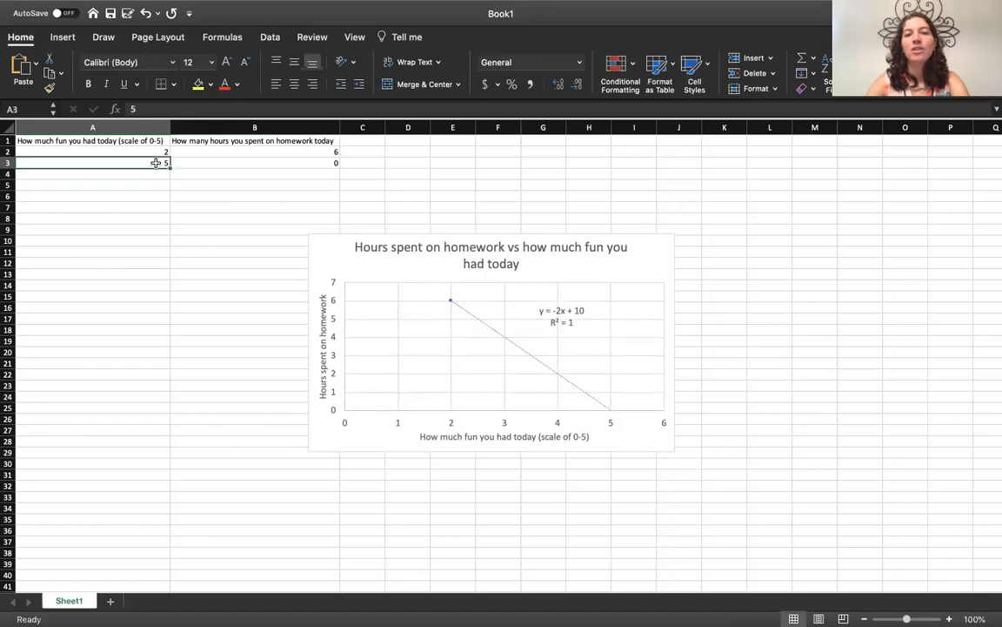
pyautogui.write('4')
pyautogui.press('Return')
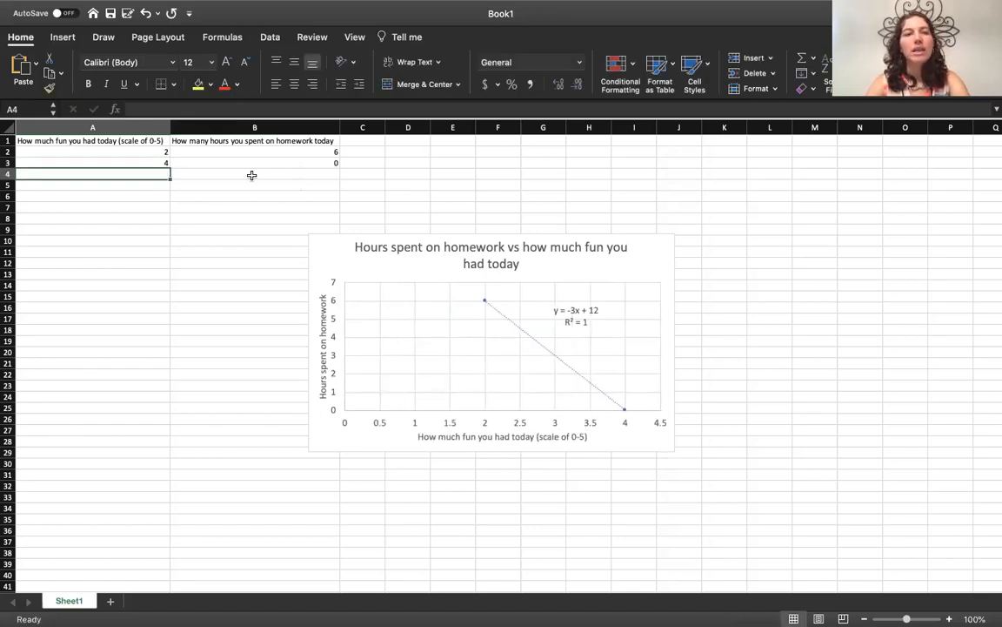
pyautogui.click(200, 162)
pyautogui.write('1')
pyautogui.press('Return')
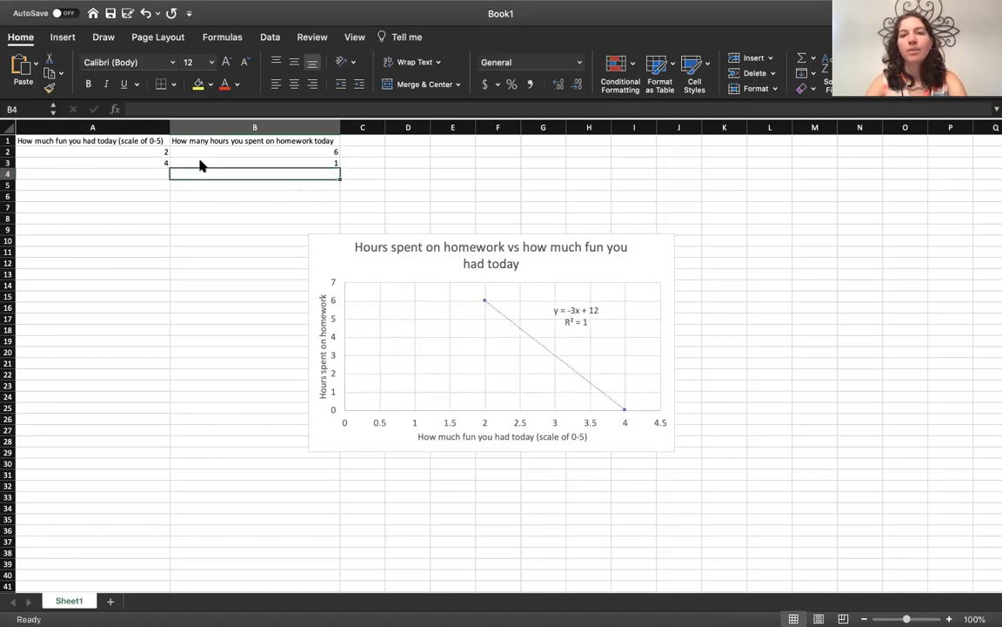
# Add a third data point with 3 in A4 and 1 in B4
pyautogui.click(134, 173)
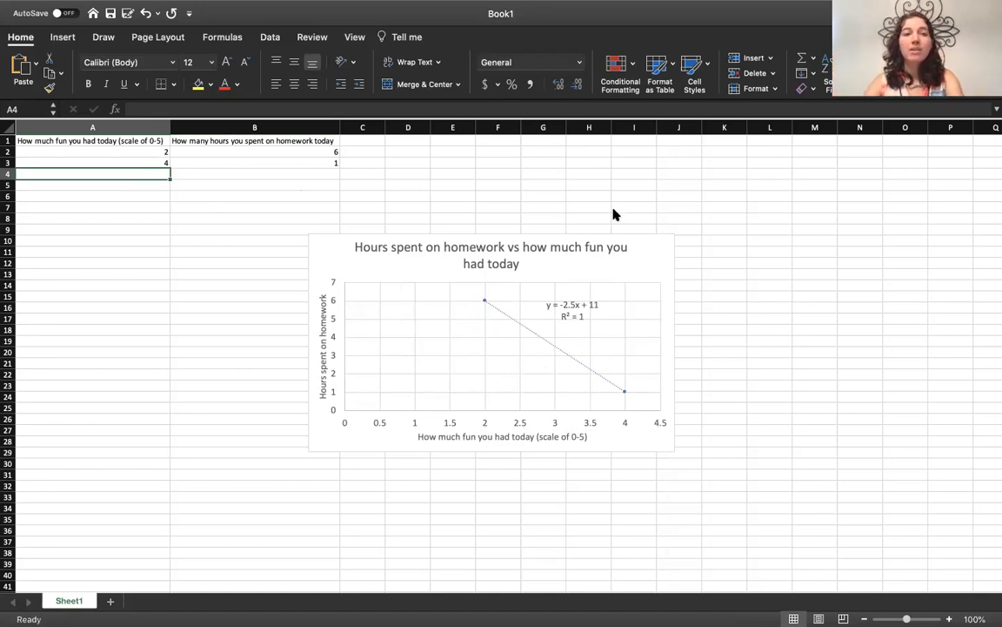
pyautogui.click(302, 217)
pyautogui.click(156, 172)
pyautogui.write('3')
pyautogui.press('Tab')
pyautogui.write('1')
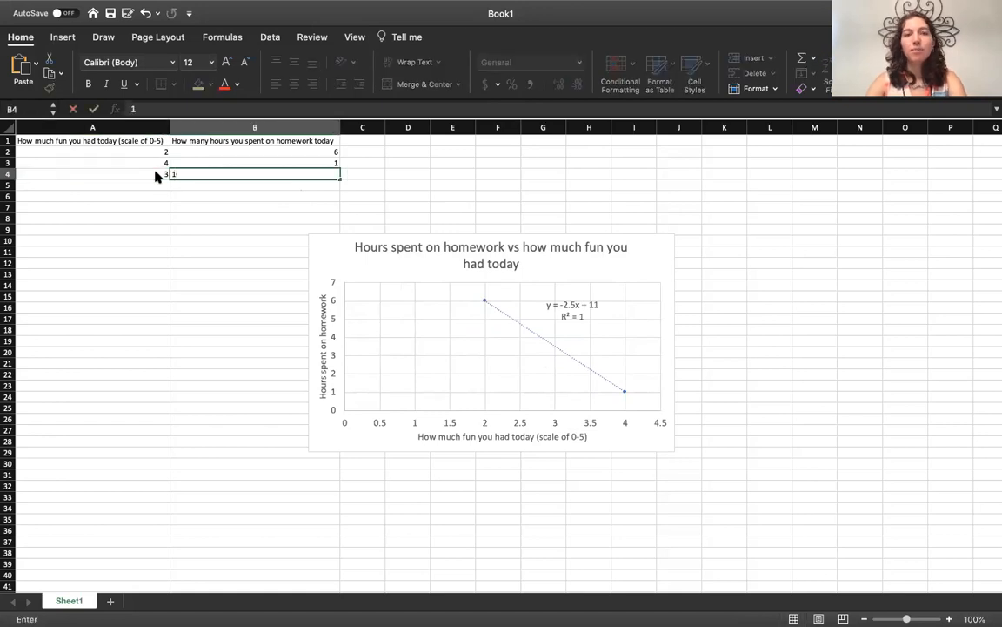
pyautogui.press('Return')
pyautogui.click(178, 333)
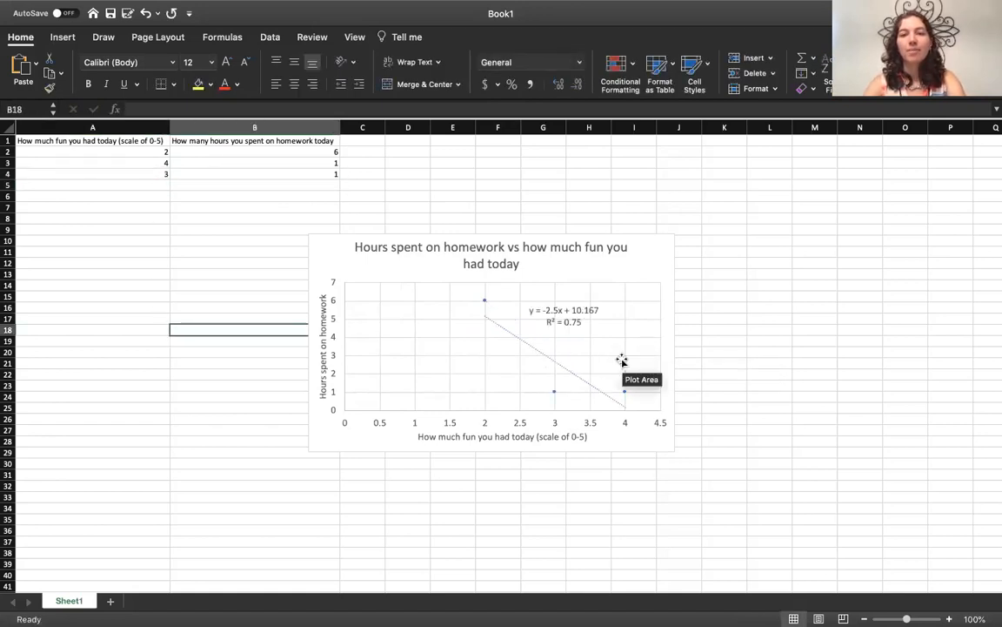